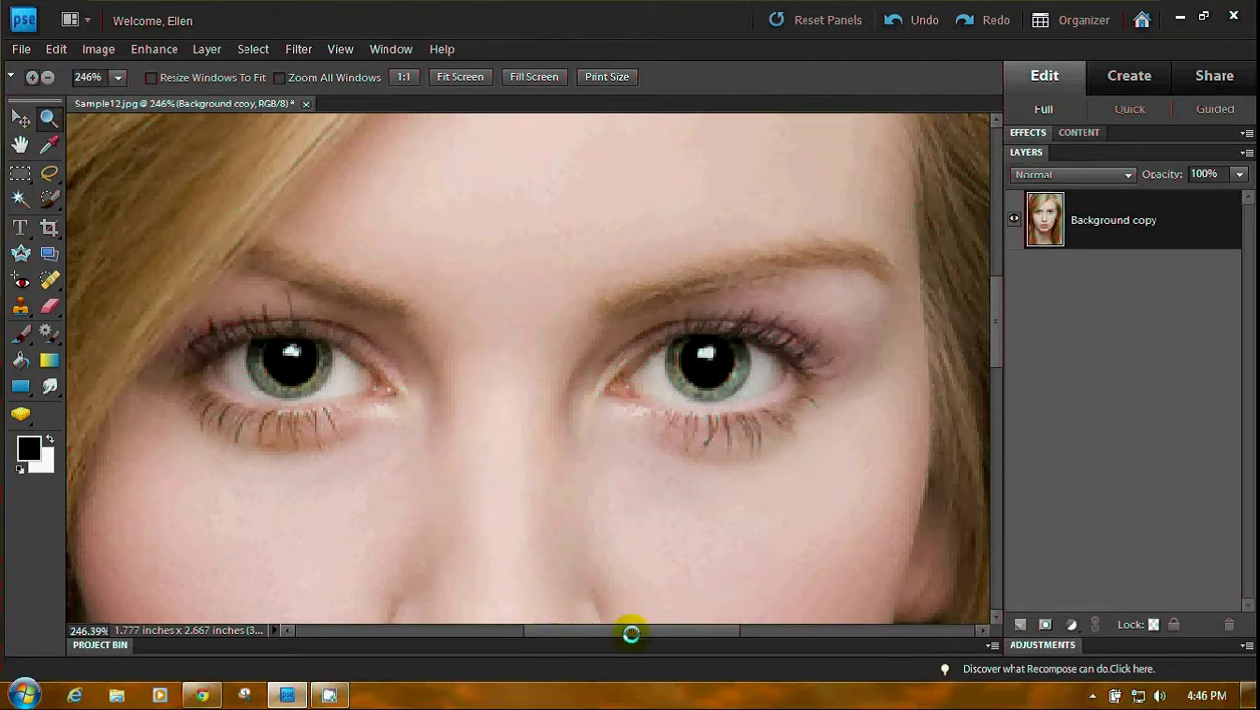
Open the Background copy layer's context menu and dismiss it without choosing anything.
{"action": "left_click_drag", "start_coordinate": [631, 630], "coordinate": [614, 634]}
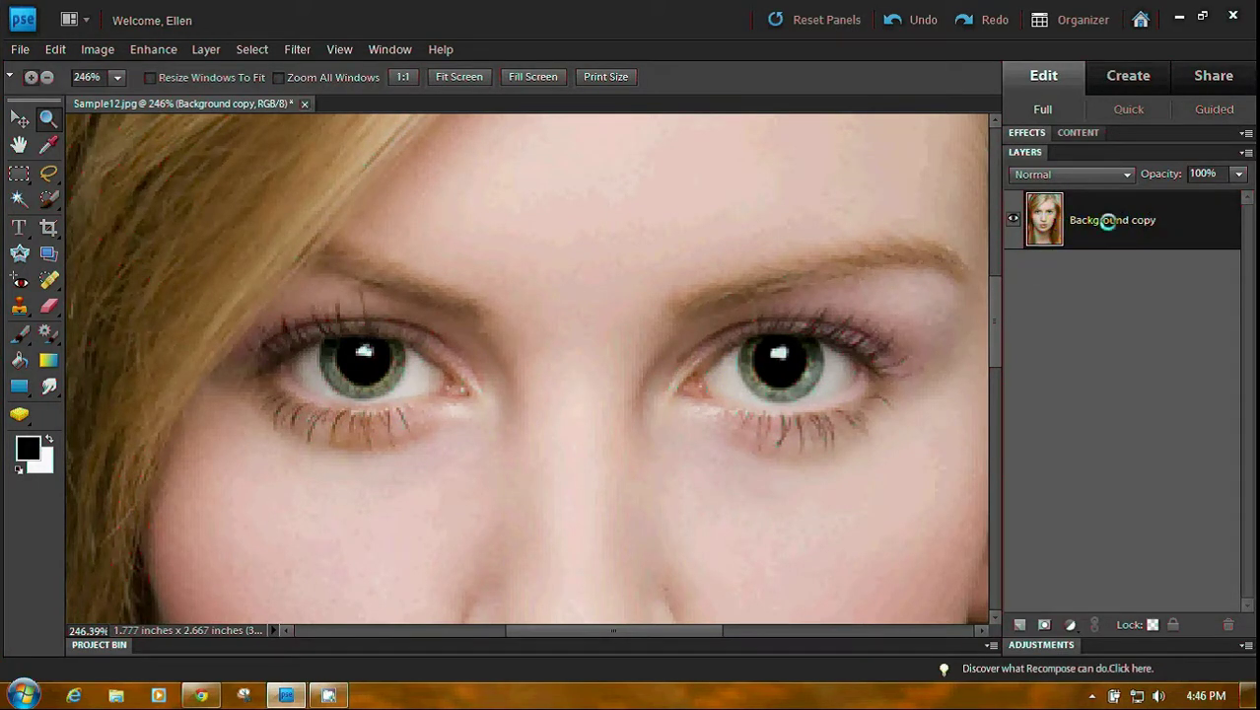
{"action": "right_click", "coordinate": [1107, 221]}
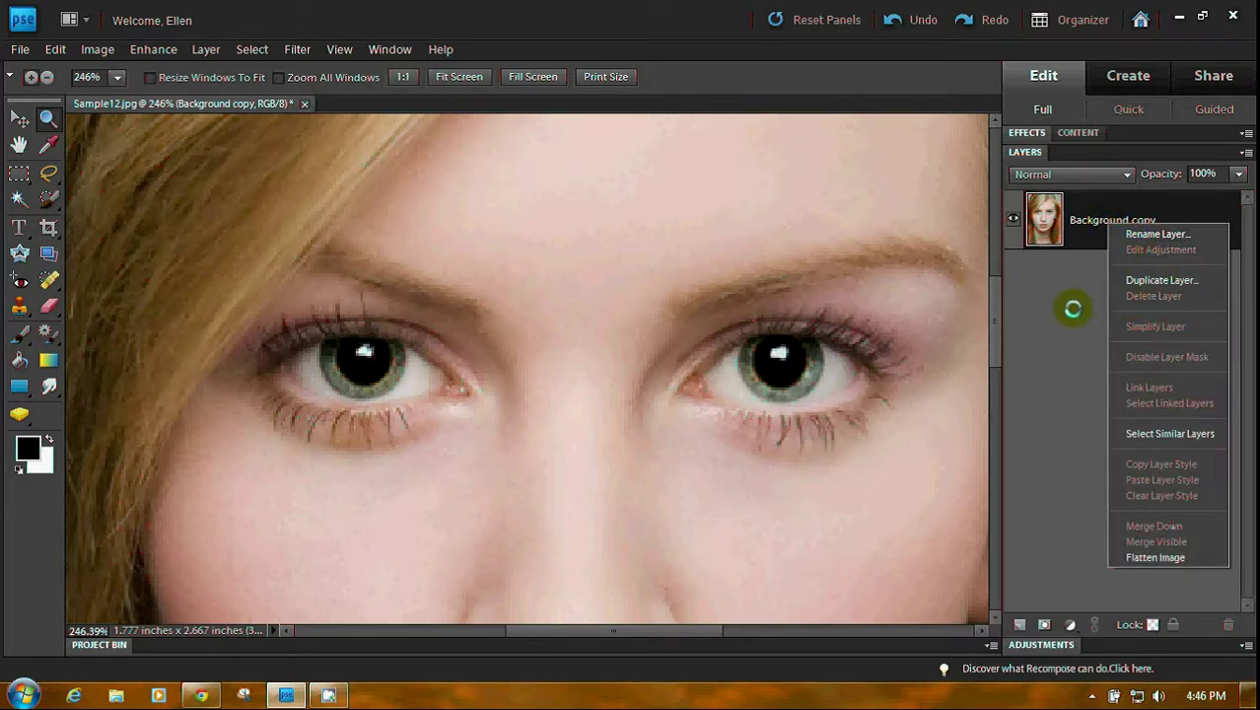
{"action": "left_click", "coordinate": [1097, 275]}
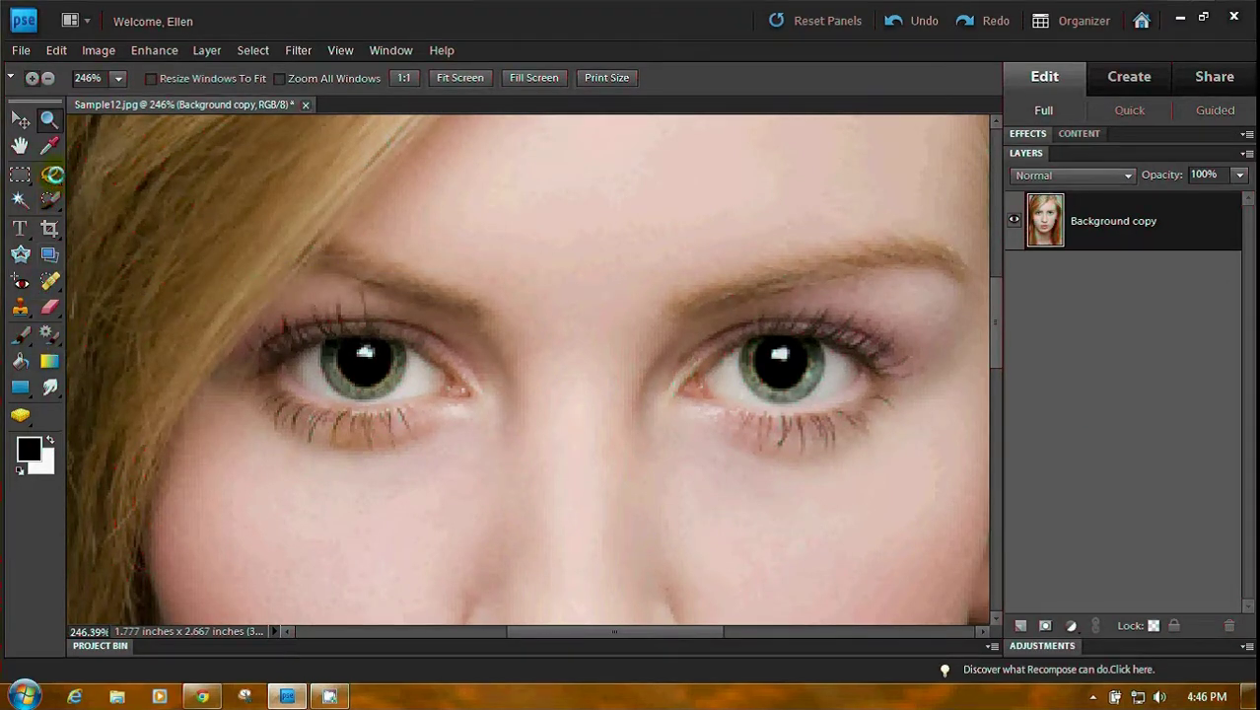
Pick the Magnetic Lasso with anti-aliasing off and 10 px width, starting at the left eye's corner.
{"action": "left_click", "coordinate": [57, 181]}
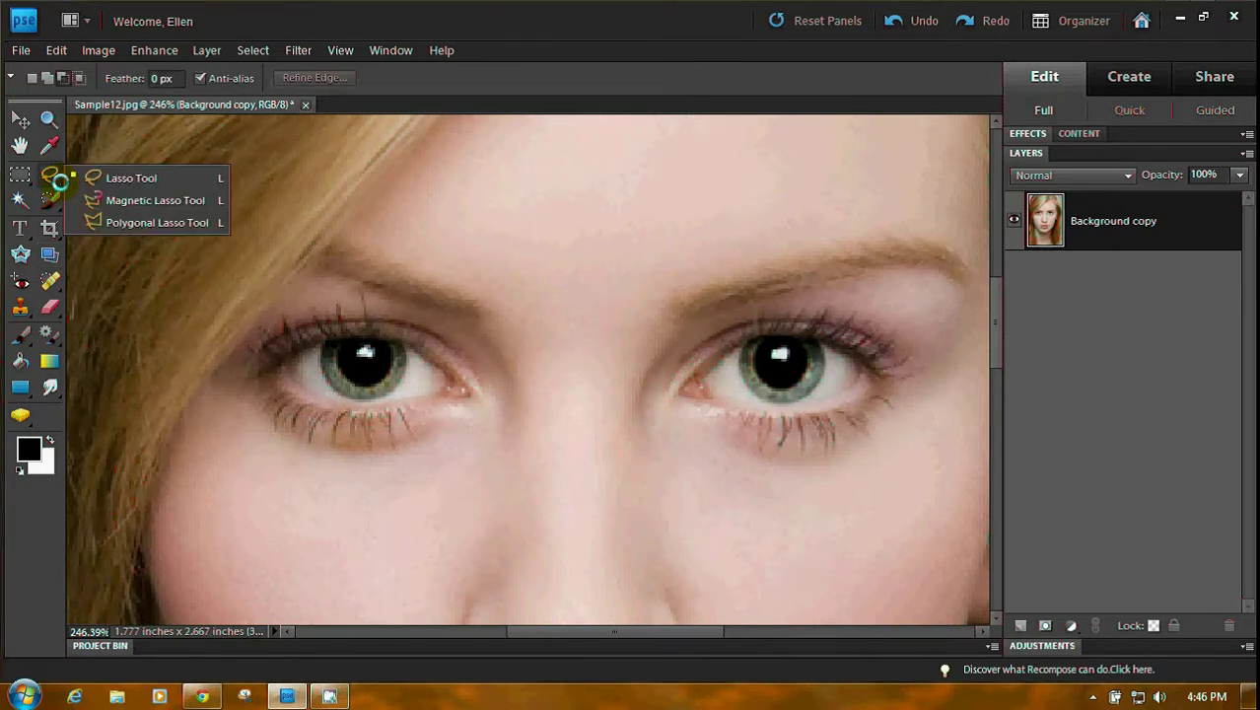
{"action": "left_click", "coordinate": [117, 200]}
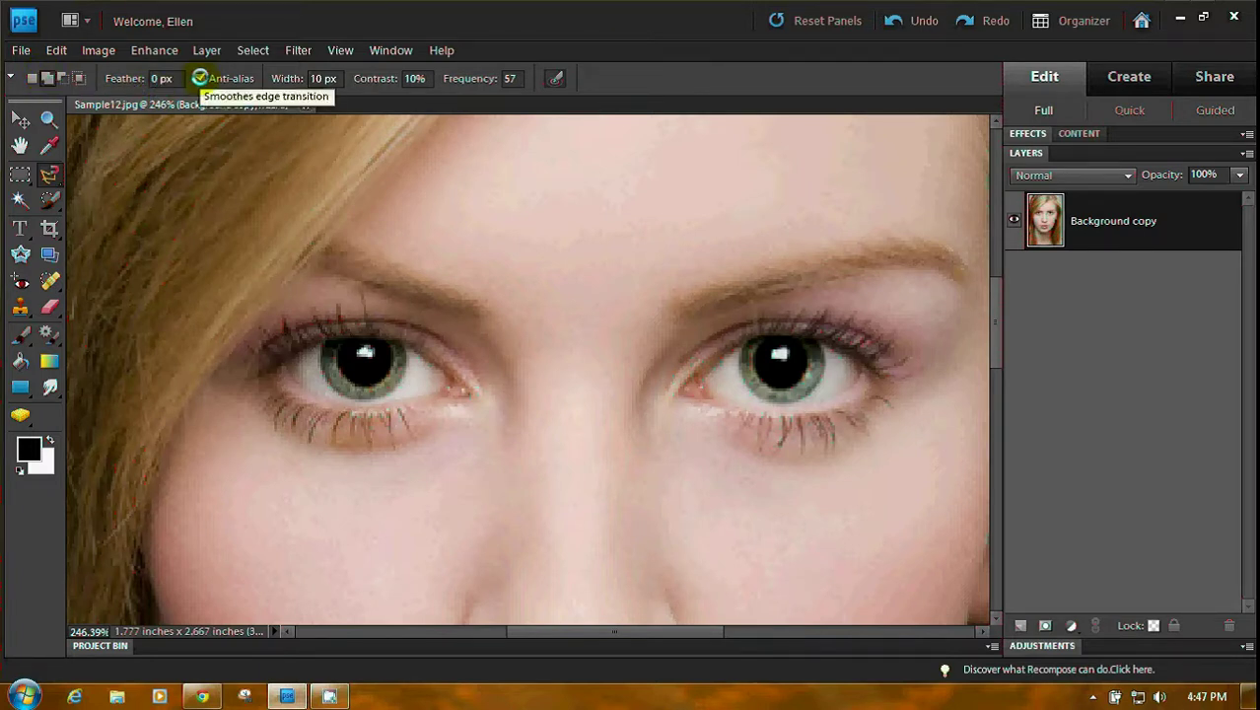
{"action": "left_click", "coordinate": [199, 78]}
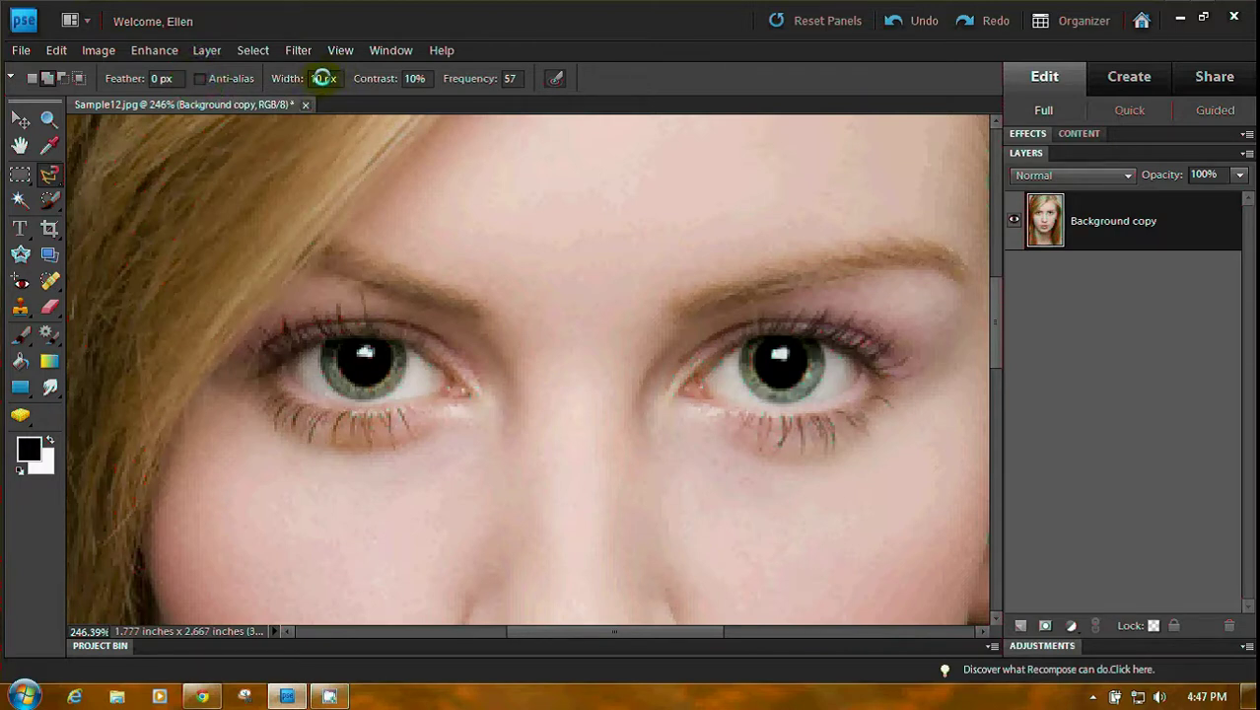
{"action": "left_click", "coordinate": [320, 78]}
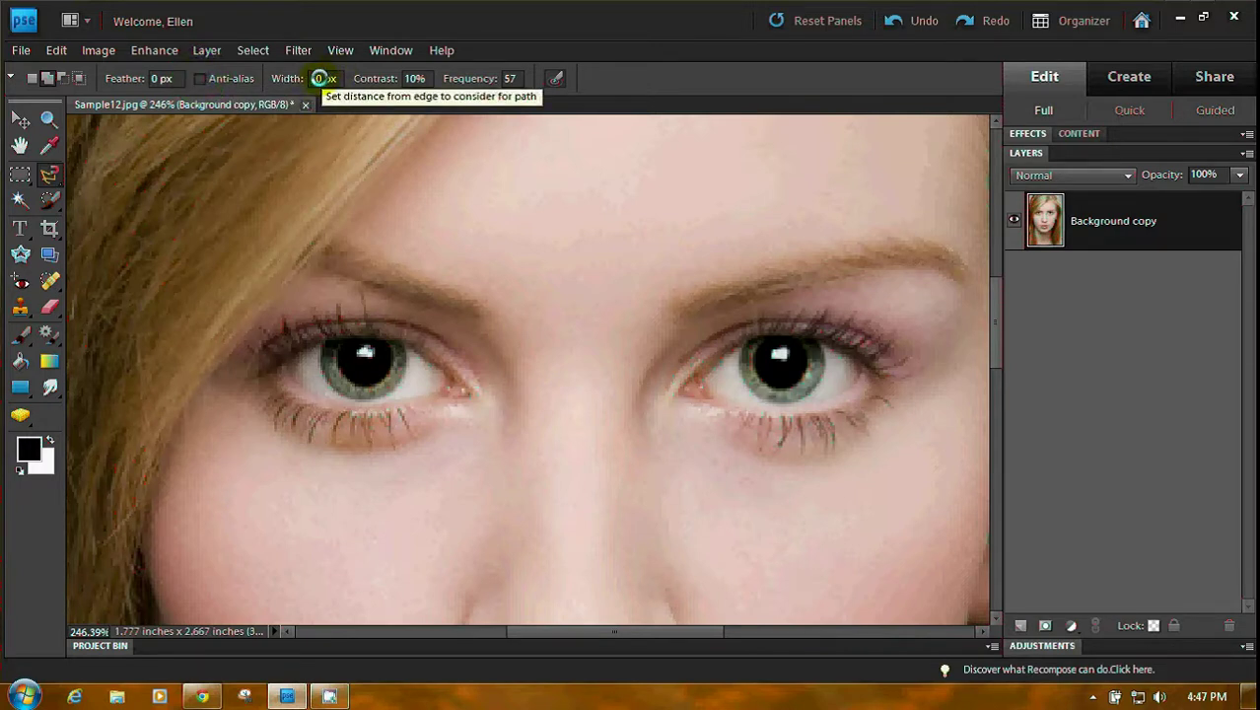
{"action": "left_click", "coordinate": [555, 78]}
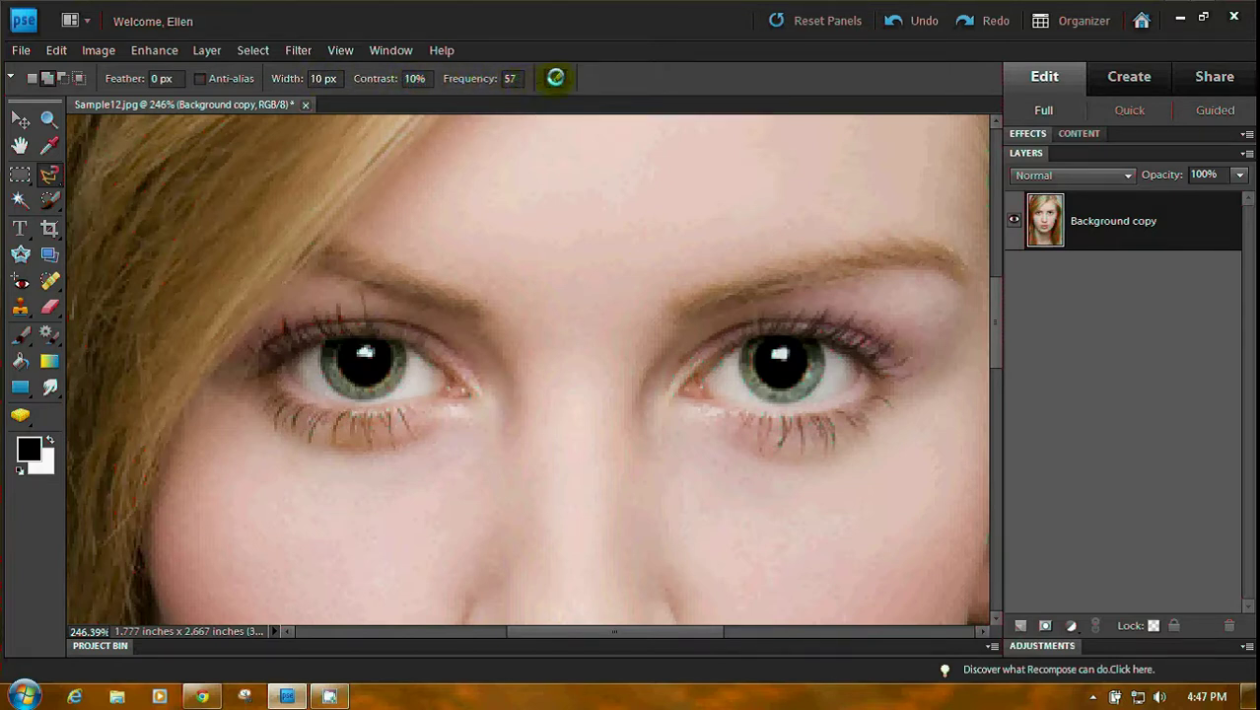
{"action": "left_click", "coordinate": [425, 357]}
Trace the left eye along its upper and lower lids and close the path into a selection.
{"action": "left_click", "coordinate": [394, 341]}
{"action": "left_click", "coordinate": [366, 341]}
{"action": "left_click", "coordinate": [322, 342]}
{"action": "left_click", "coordinate": [302, 351]}
{"action": "left_click", "coordinate": [284, 358]}
{"action": "left_click", "coordinate": [293, 380]}
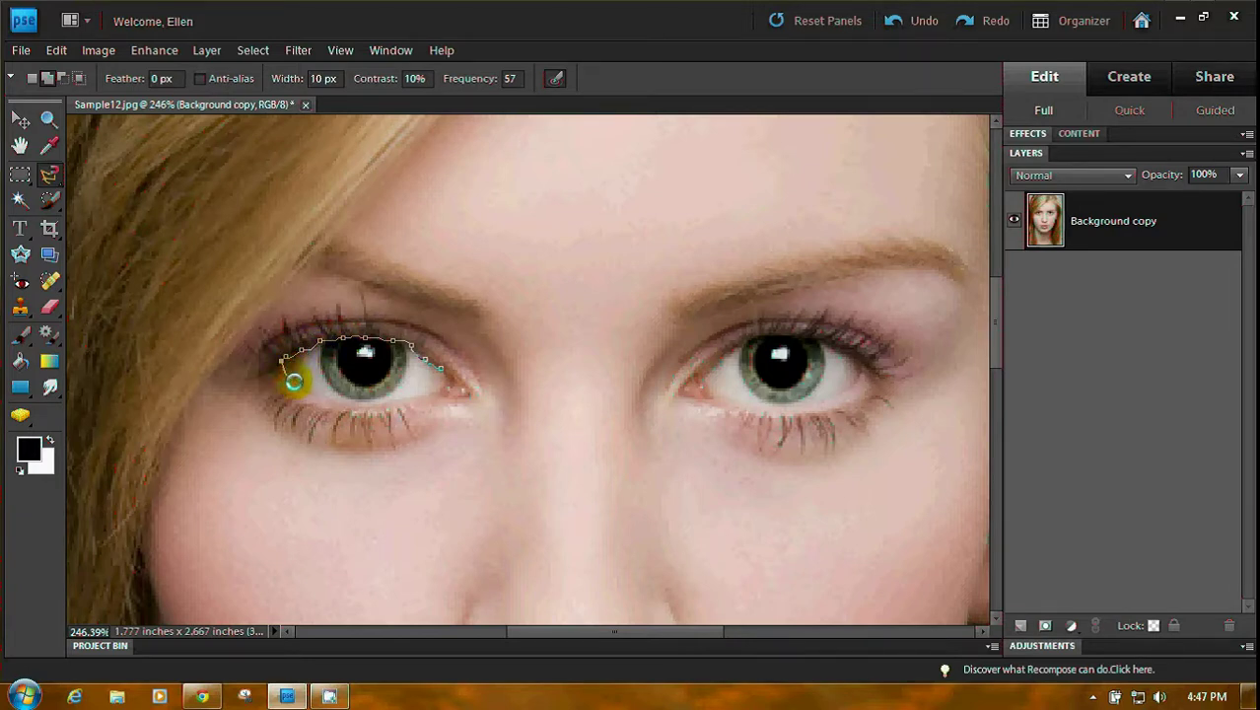
{"action": "left_click", "coordinate": [314, 390]}
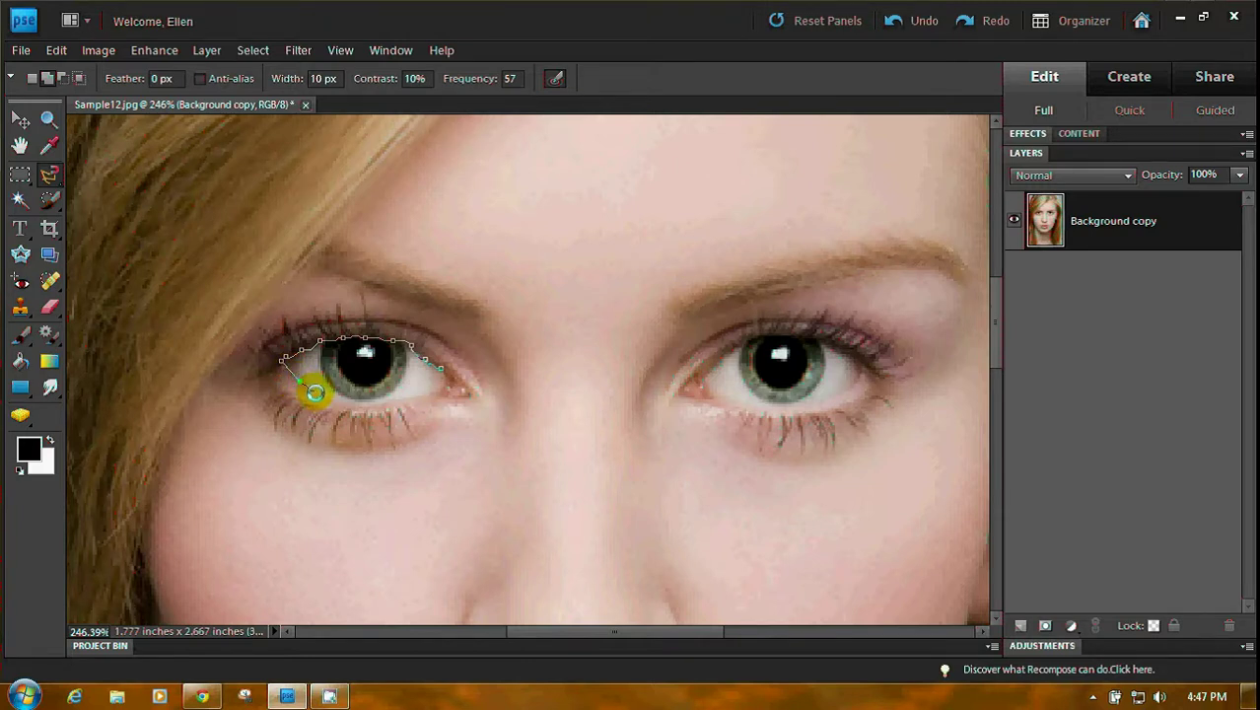
{"action": "left_click", "coordinate": [333, 398]}
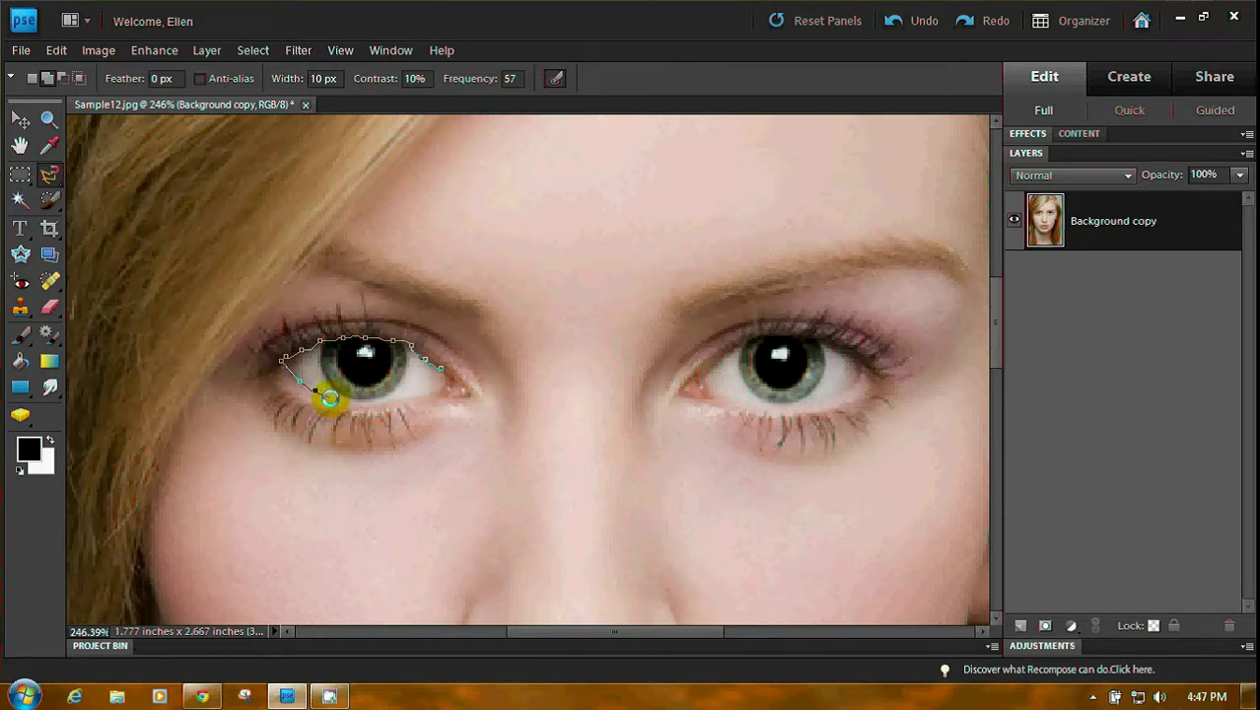
{"action": "left_click", "coordinate": [334, 400]}
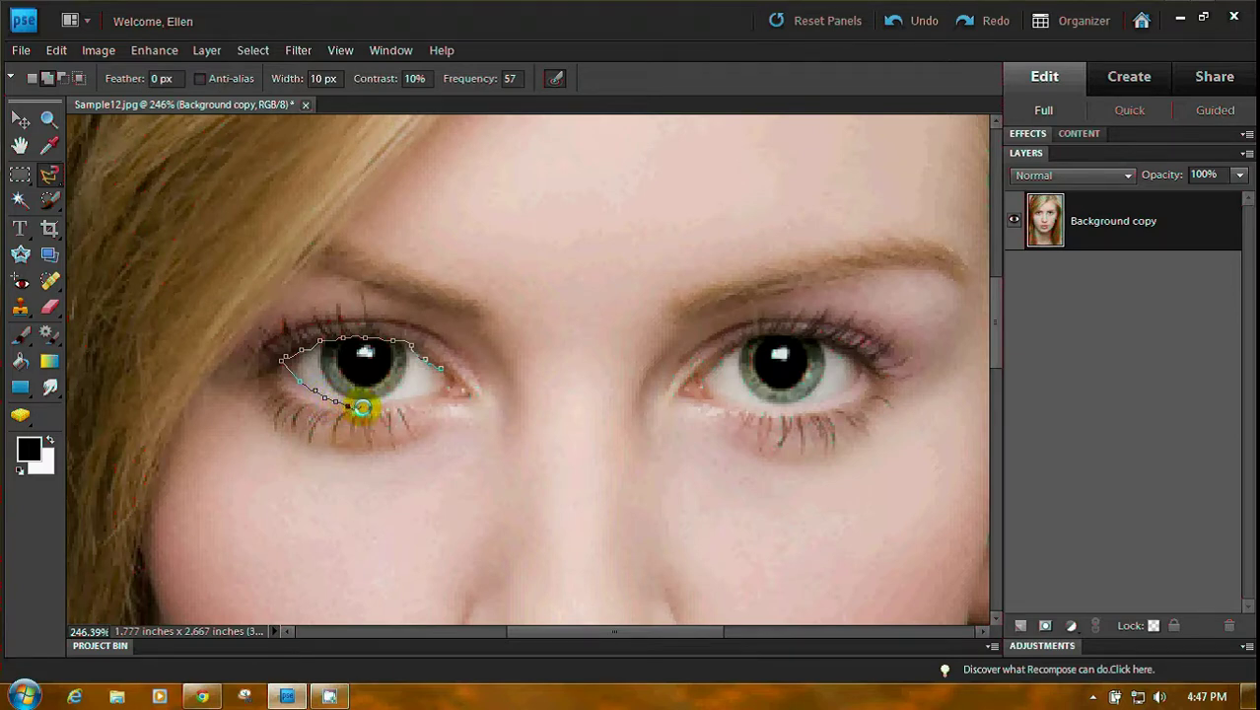
{"action": "left_click", "coordinate": [362, 406]}
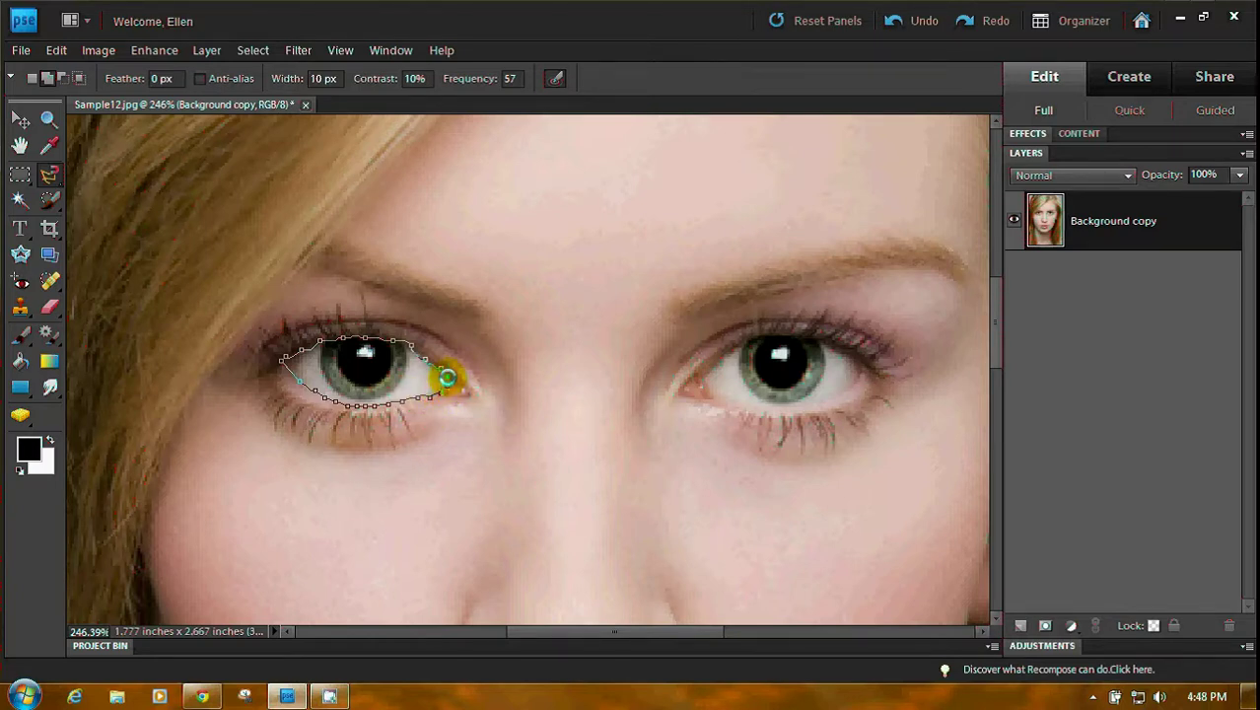
{"action": "double_click", "coordinate": [442, 372]}
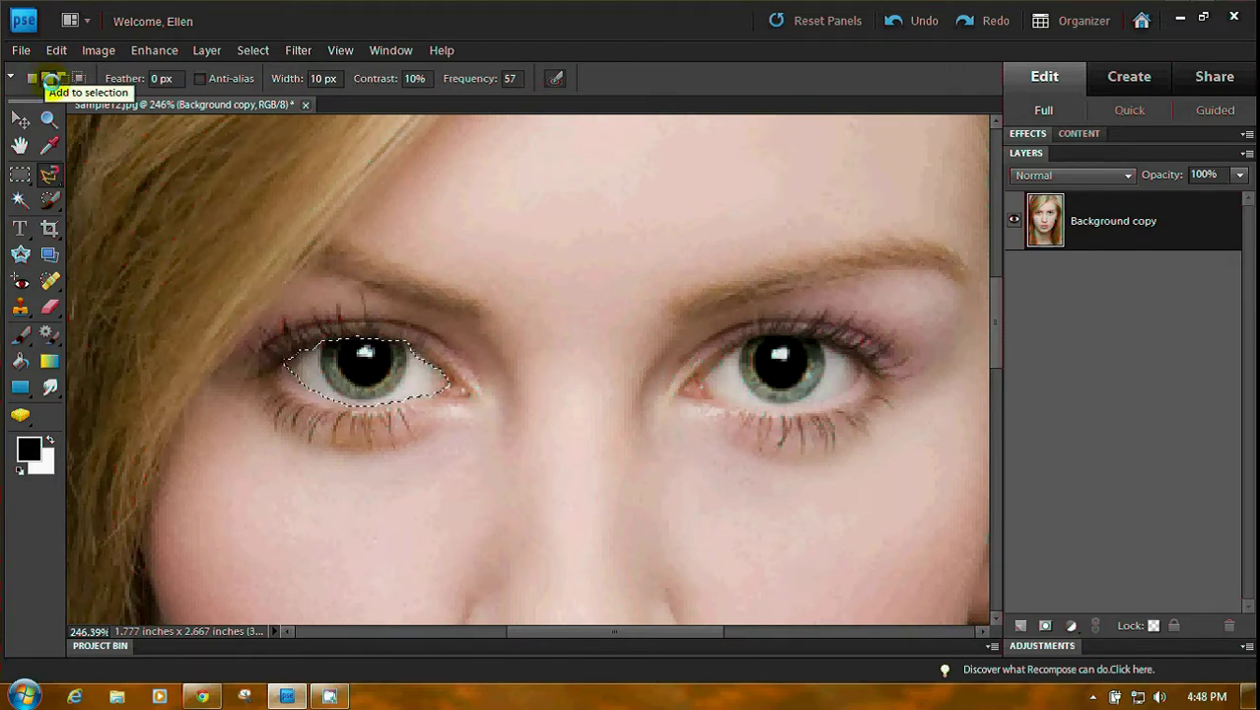
Switch to Add to selection and trace the right eye so both eyes are selected.
{"action": "left_click", "coordinate": [52, 79]}
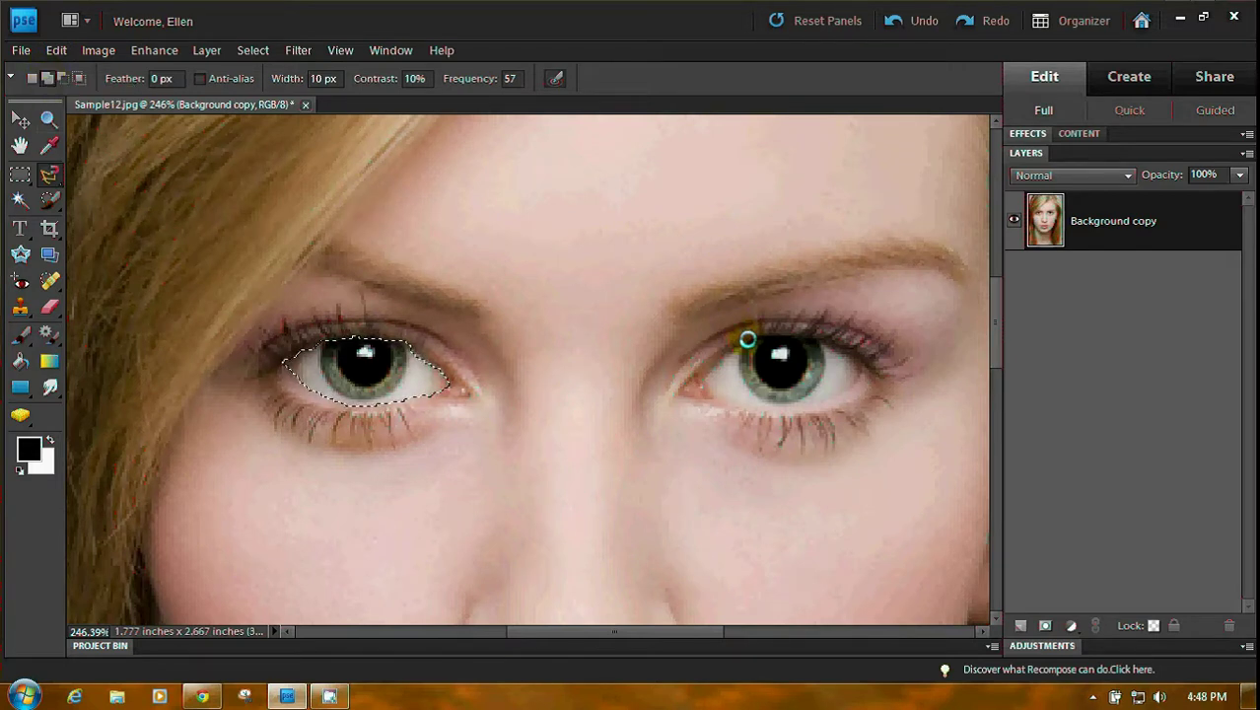
{"action": "mouse_move", "coordinate": [747, 339]}
{"action": "left_mouse_down"}
{"action": "mouse_move", "coordinate": [702, 378]}
{"action": "mouse_move", "coordinate": [708, 392]}
{"action": "mouse_move", "coordinate": [769, 418]}
{"action": "mouse_move", "coordinate": [812, 416]}
{"action": "mouse_move", "coordinate": [860, 370]}
{"action": "mouse_move", "coordinate": [836, 340]}
{"action": "mouse_move", "coordinate": [751, 339]}
{"action": "left_mouse_up"}
{"action": "left_click", "coordinate": [747, 339]}
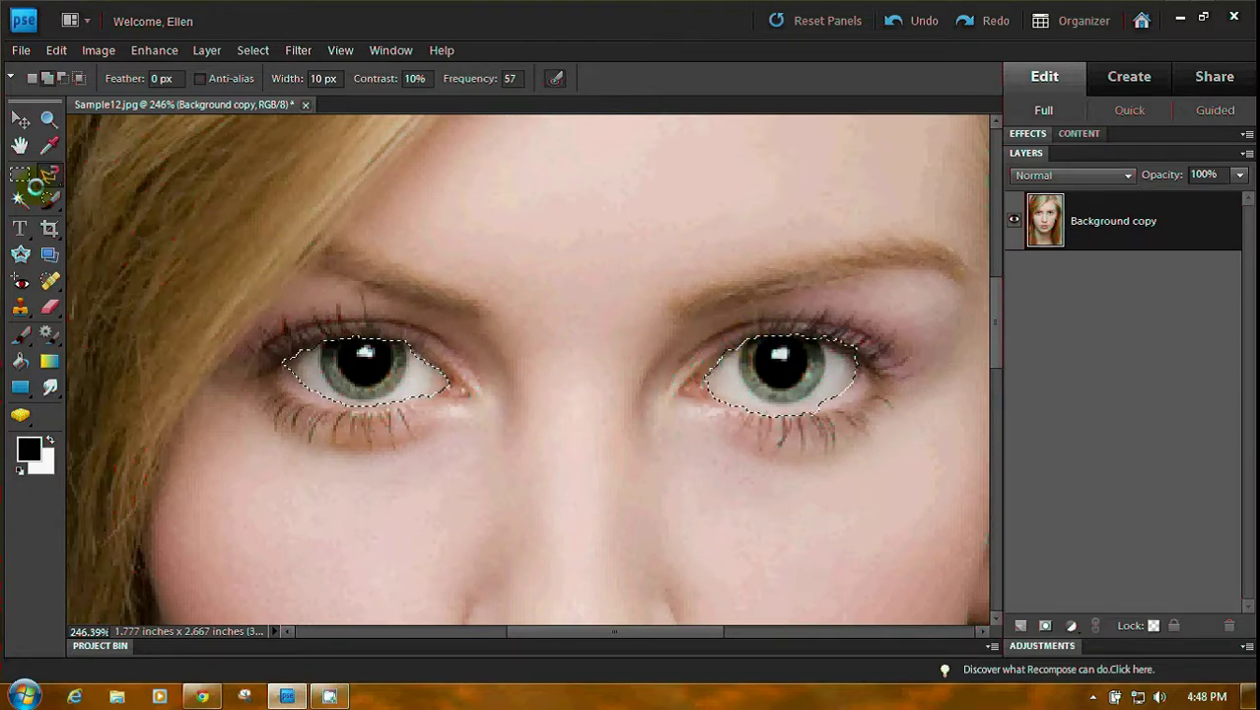
{"action": "left_click", "coordinate": [53, 178]}
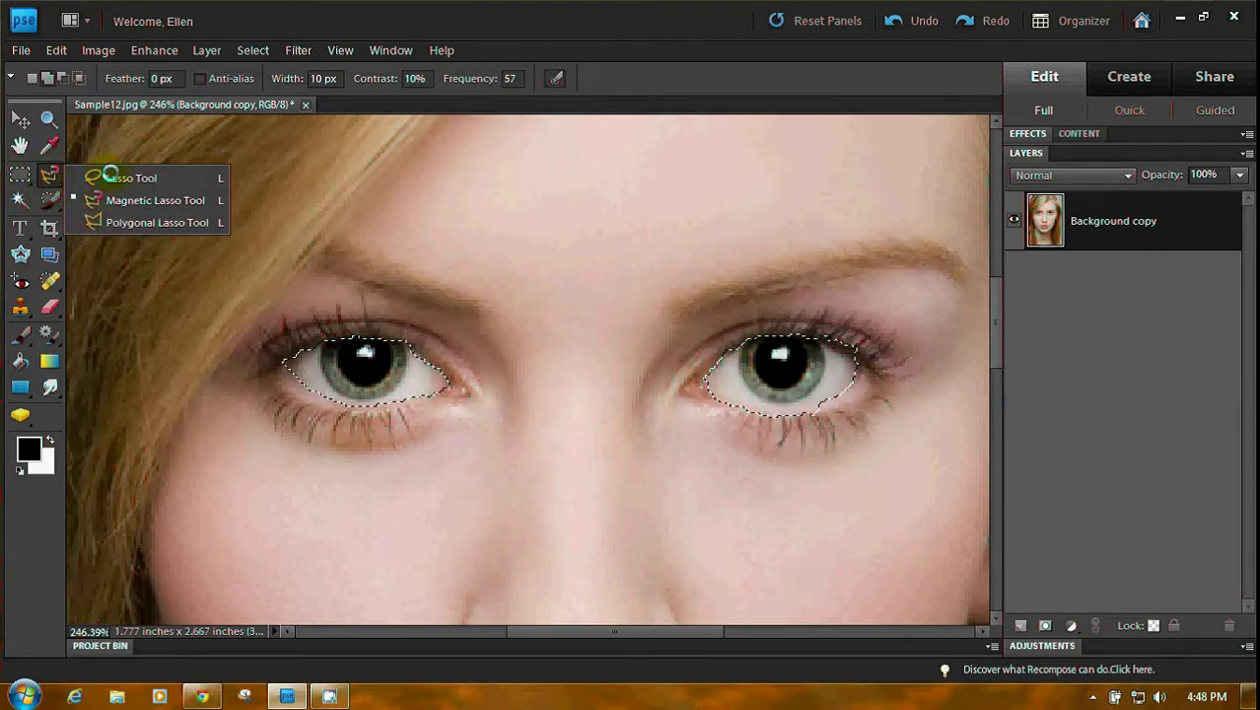
With the freehand Lasso in Add mode, draw in missed edge areas near the right eye's outer corner.
{"action": "left_click", "coordinate": [116, 177]}
{"action": "left_click", "coordinate": [48, 77]}
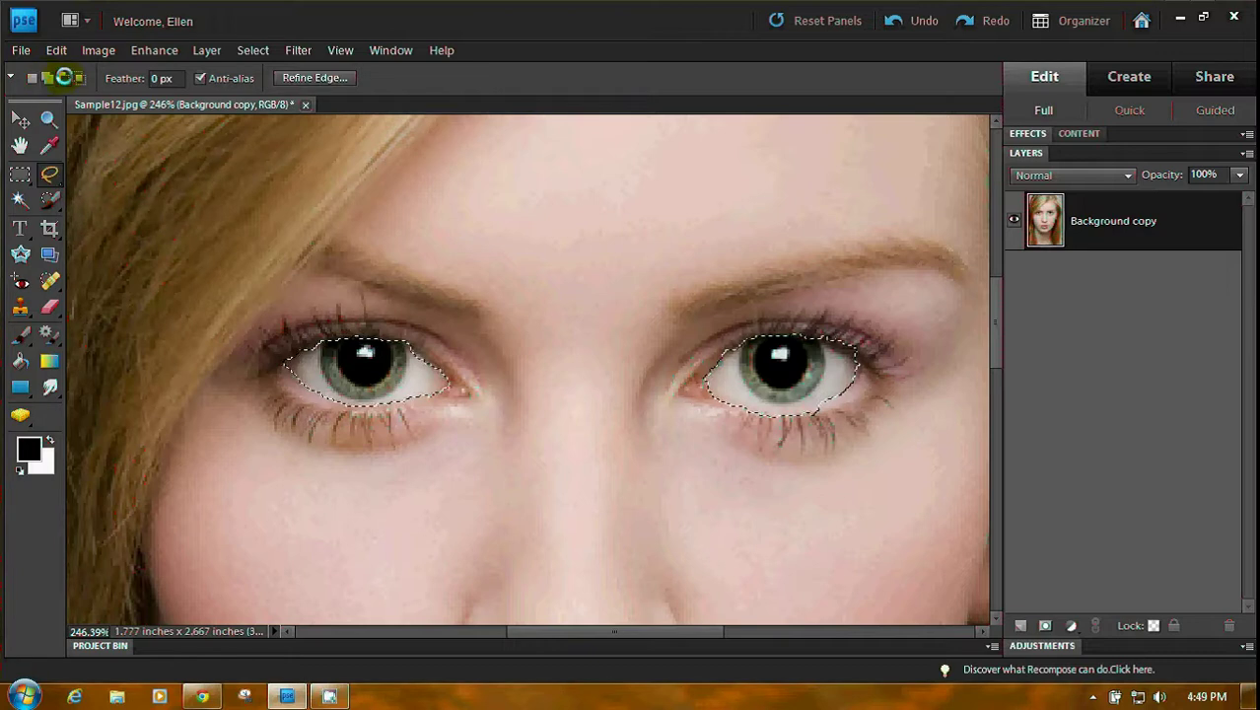
{"action": "left_click", "coordinate": [62, 77]}
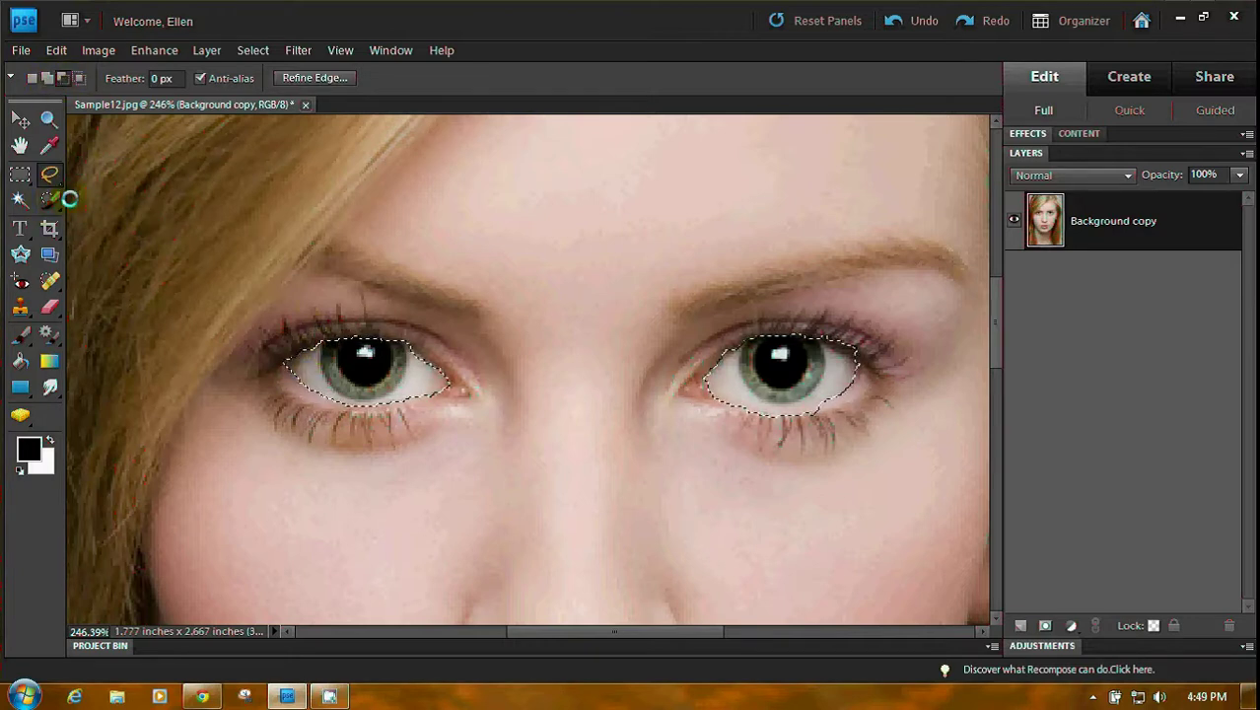
{"action": "left_click", "coordinate": [47, 77]}
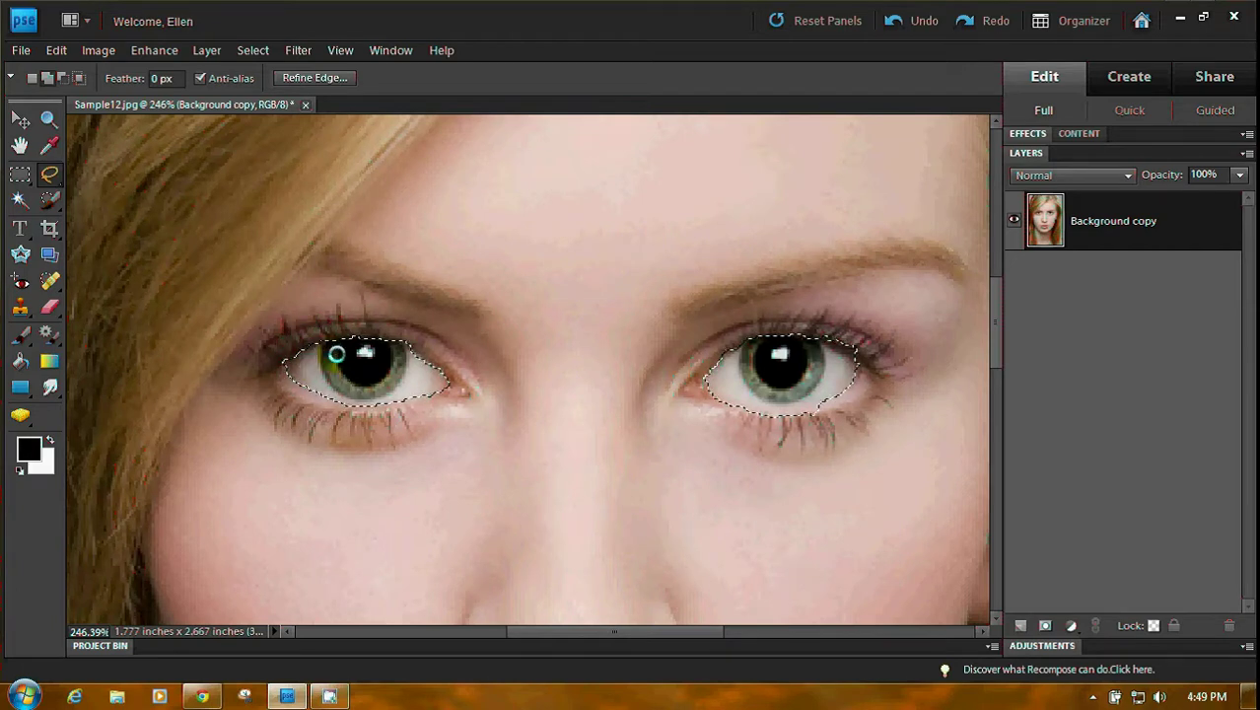
{"action": "left_click_drag", "start_coordinate": [518, 408], "coordinate": [439, 372]}
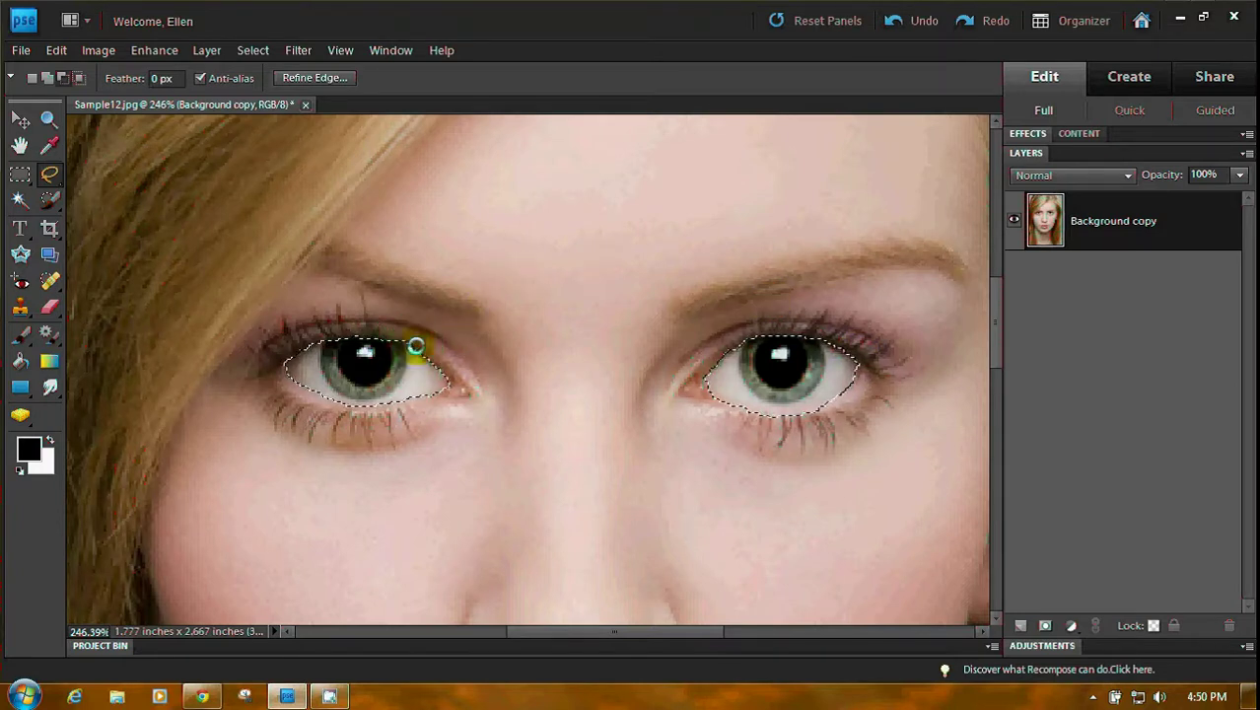
Apply Refine Edge with Smooth 20, Feather 0 px and Contract/Expand +7%.
{"action": "left_click", "coordinate": [254, 49]}
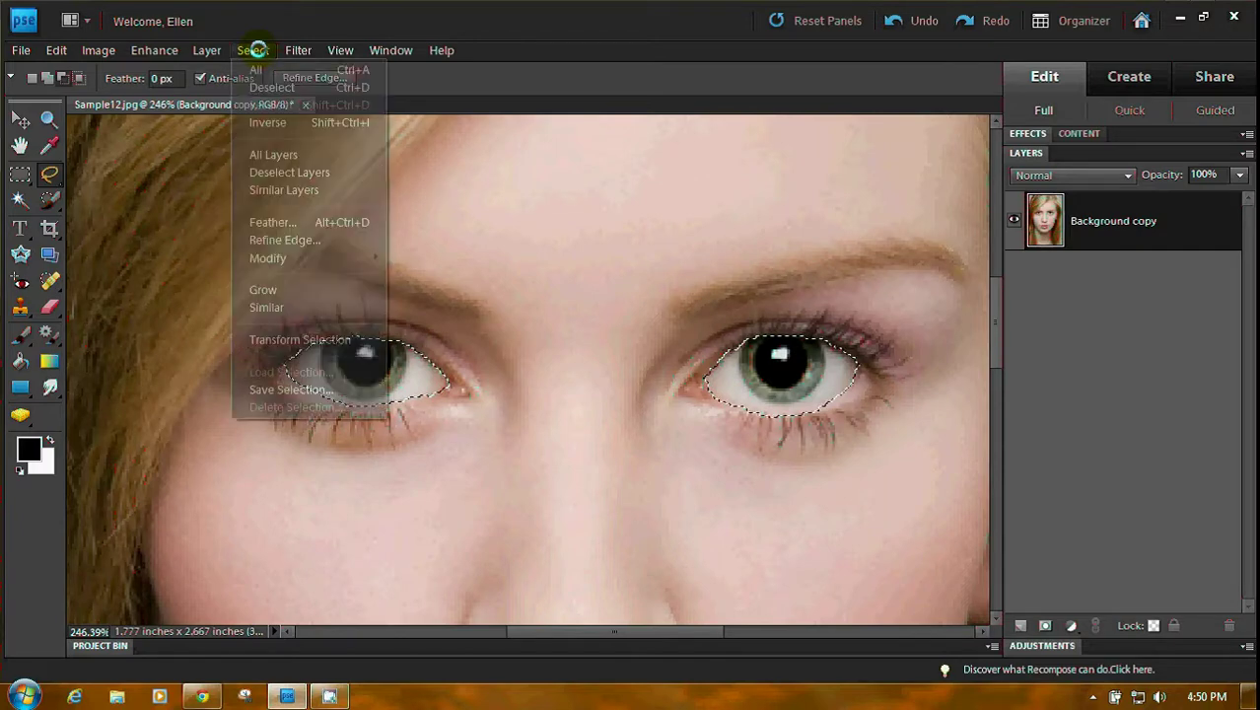
{"action": "left_click", "coordinate": [267, 240]}
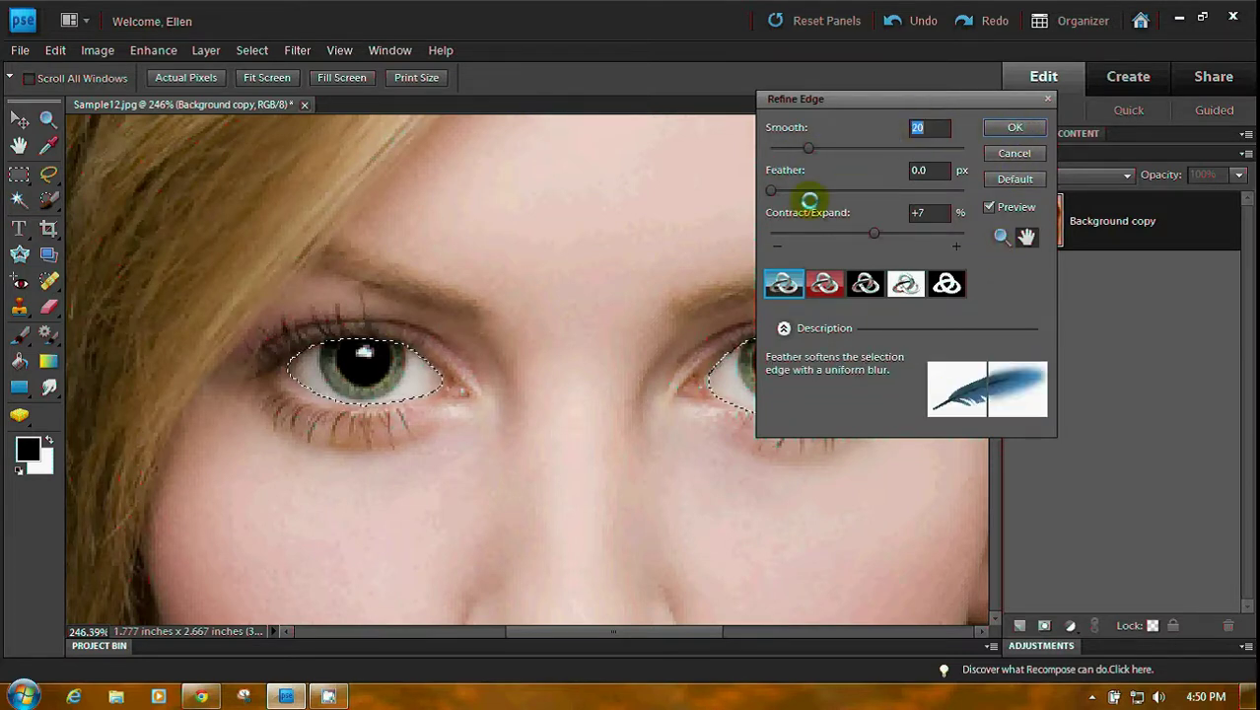
{"action": "left_click", "coordinate": [1015, 127]}
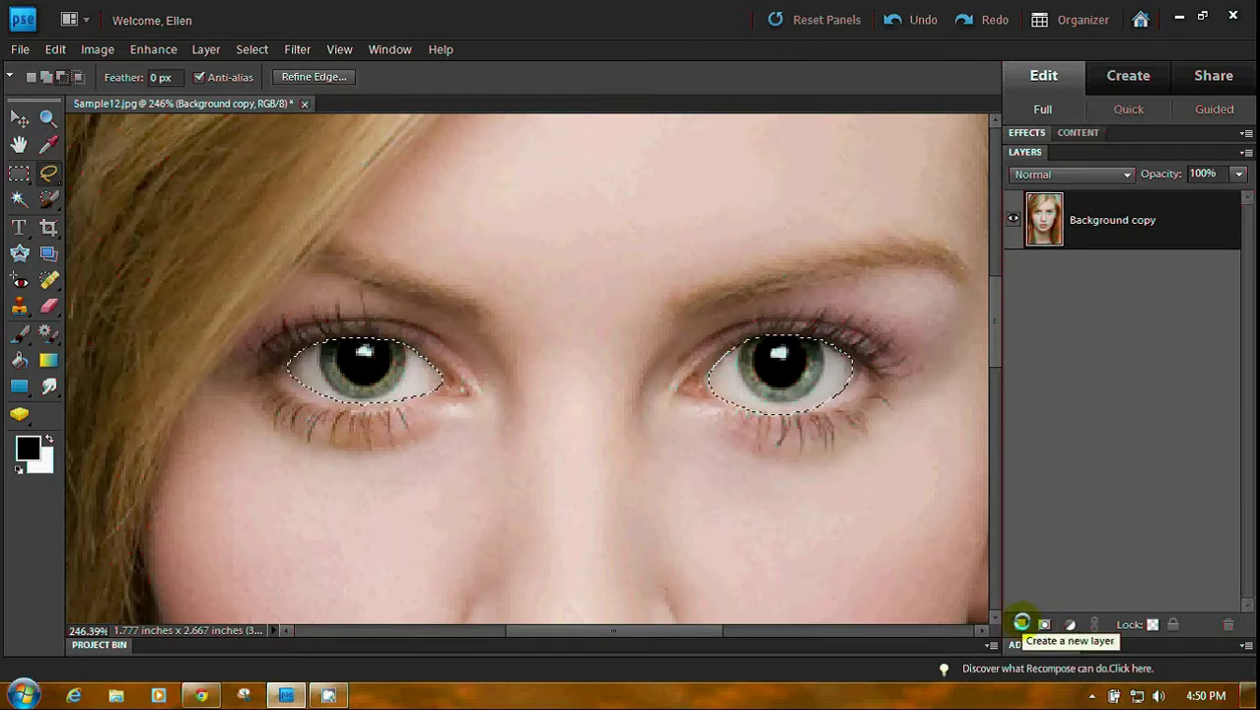
Fill the eye selection with black on a new Layer 1, deselect, and hide that layer.
{"action": "left_click", "coordinate": [1022, 622]}
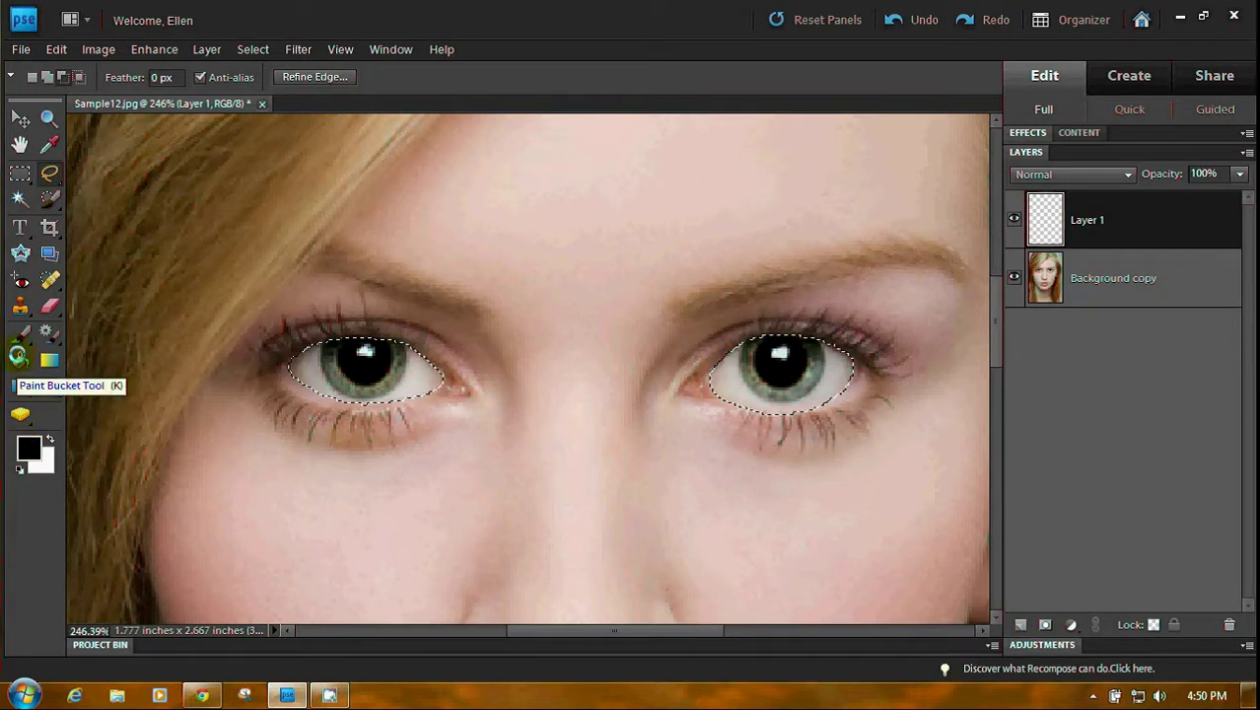
{"action": "left_click", "coordinate": [20, 360]}
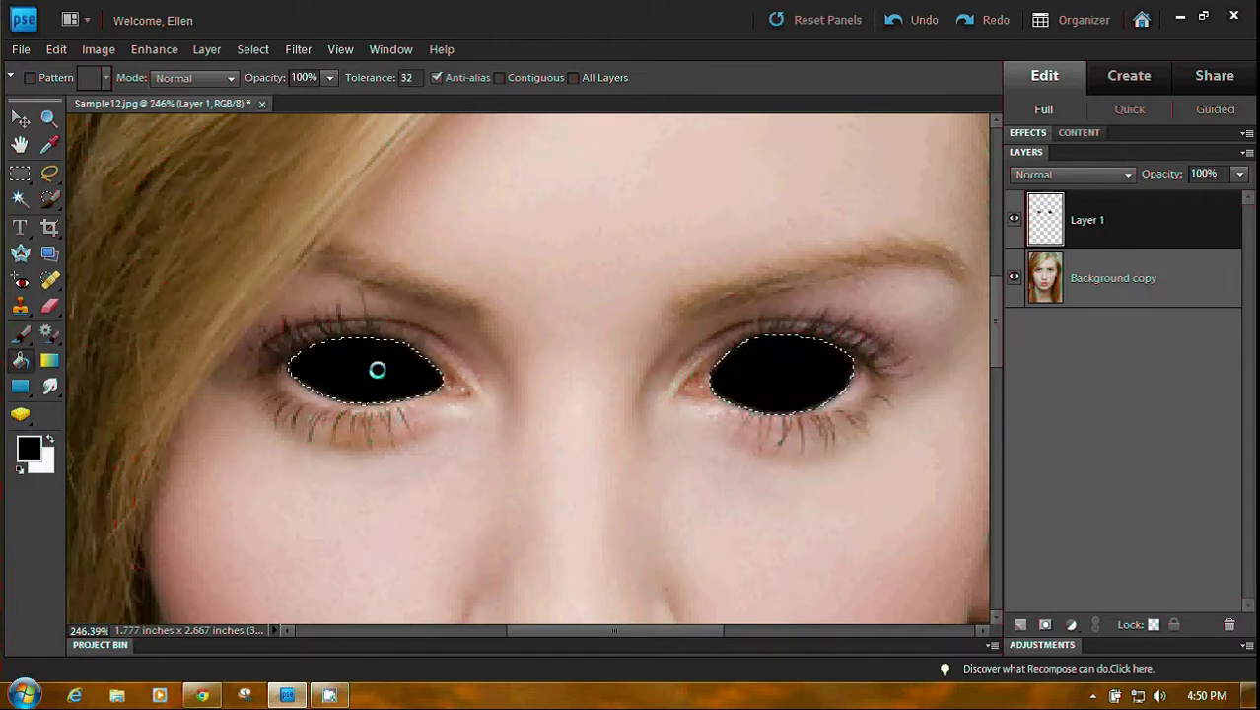
{"action": "left_click", "coordinate": [962, 470]}
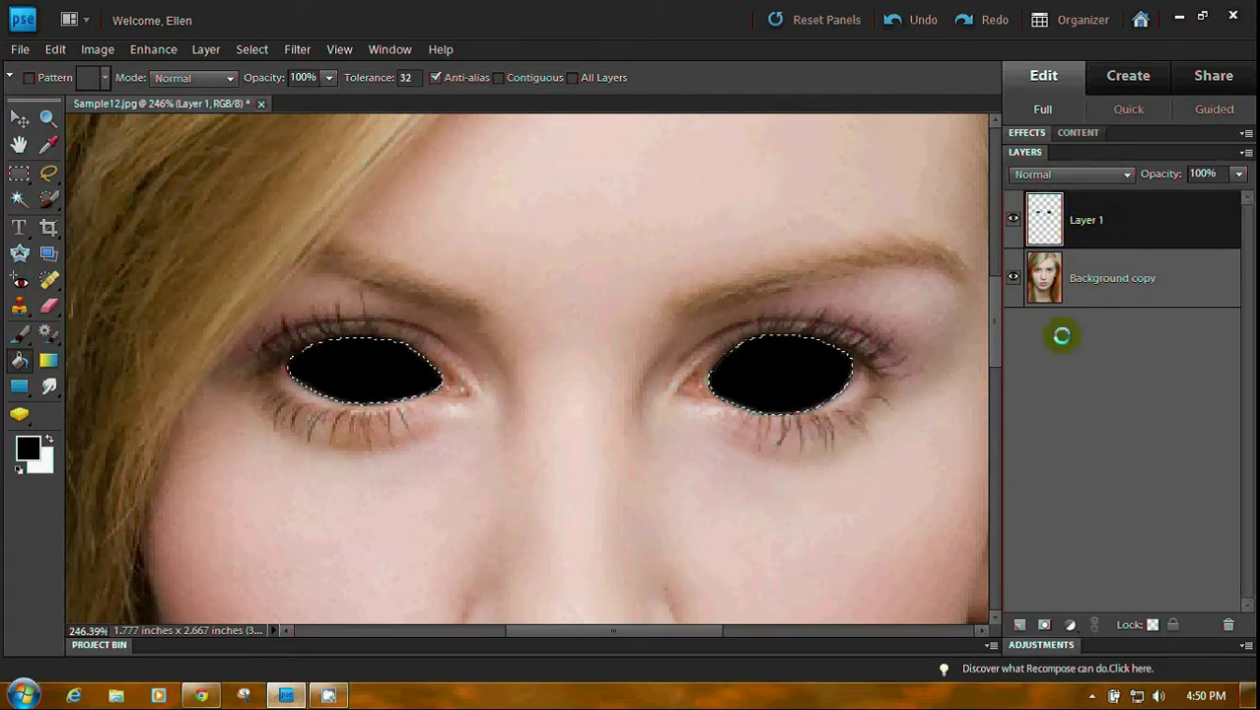
{"action": "left_click", "coordinate": [1016, 216]}
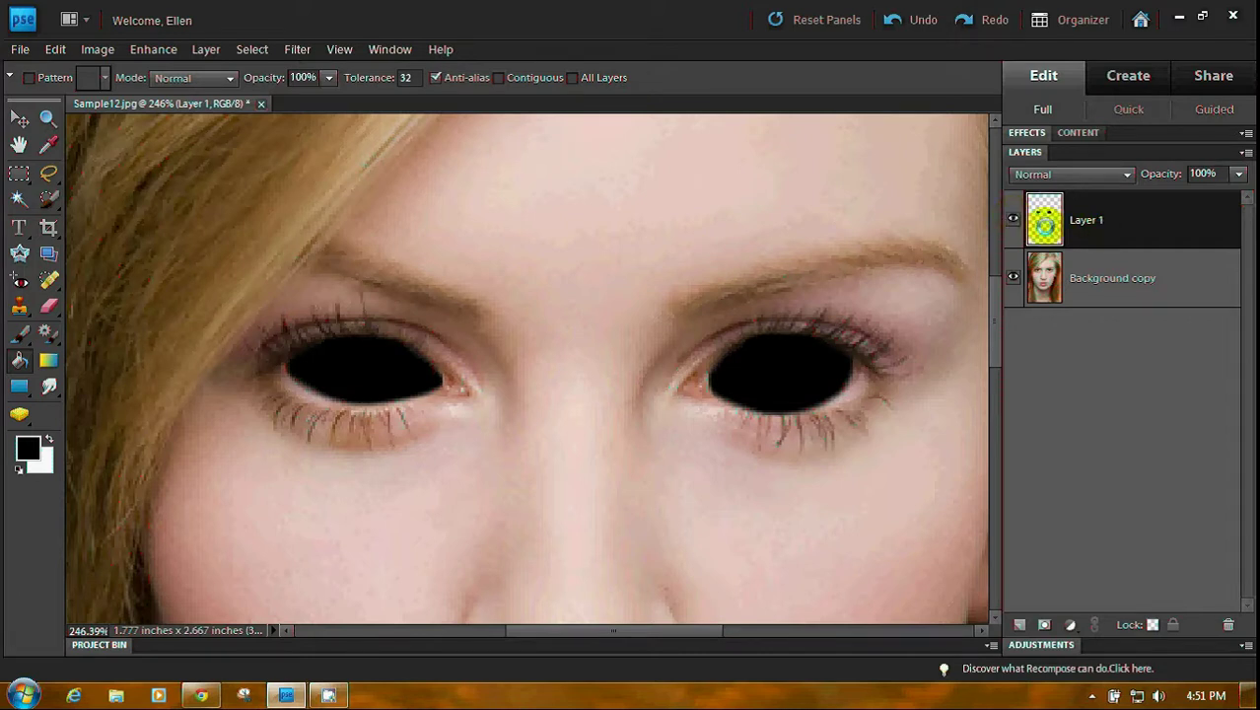
{"action": "left_click", "coordinate": [1012, 215]}
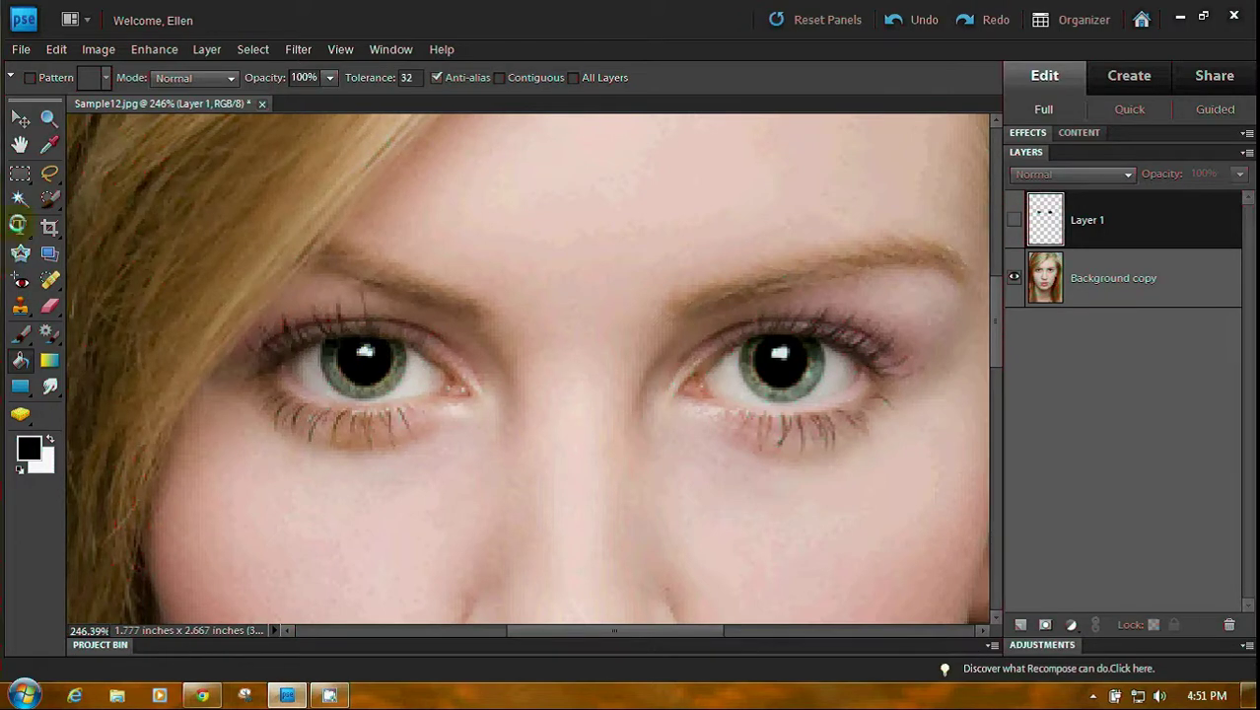
On Background copy, Magic Wand the left catchlight and add the right one at tolerance 32.
{"action": "left_click", "coordinate": [20, 197]}
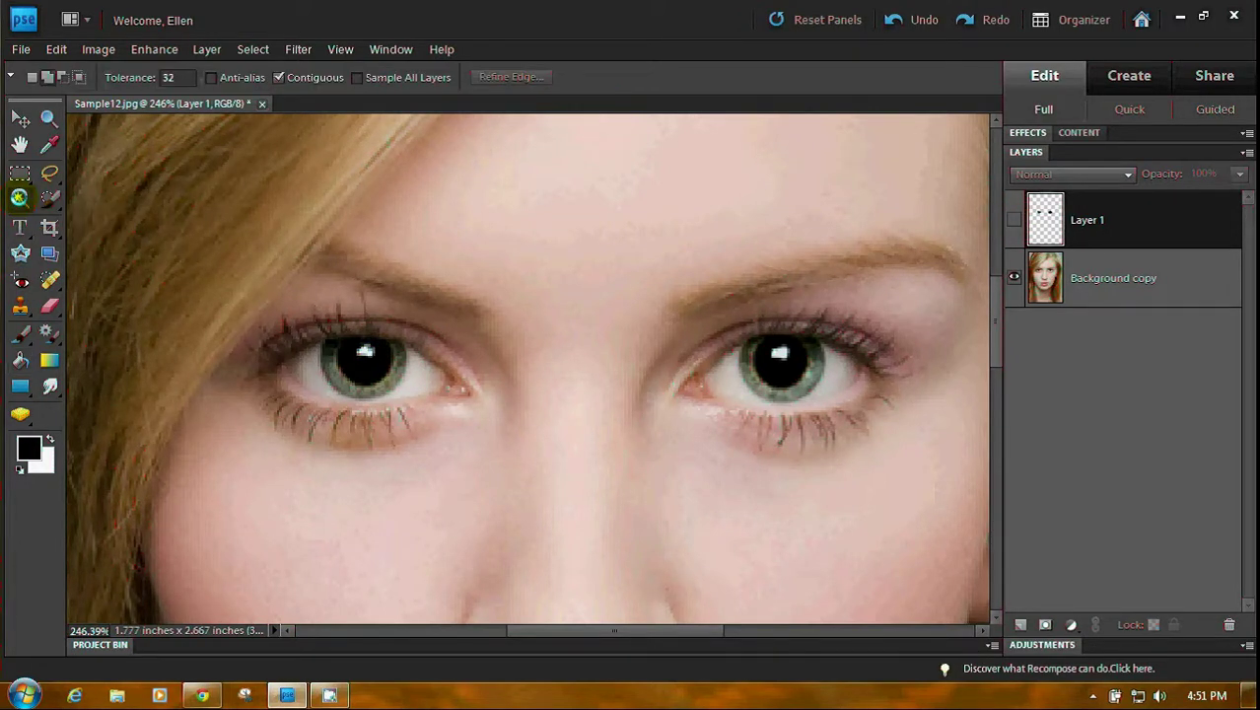
{"action": "left_click", "coordinate": [1116, 286]}
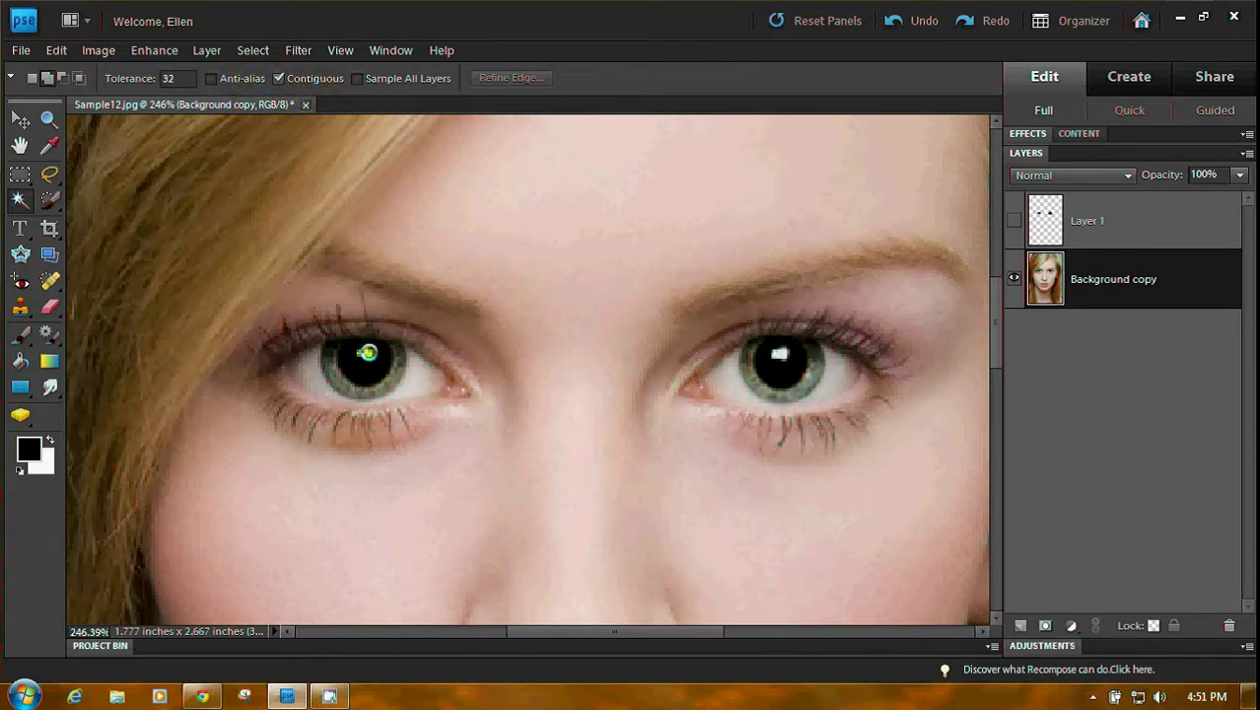
{"action": "left_click", "coordinate": [365, 353]}
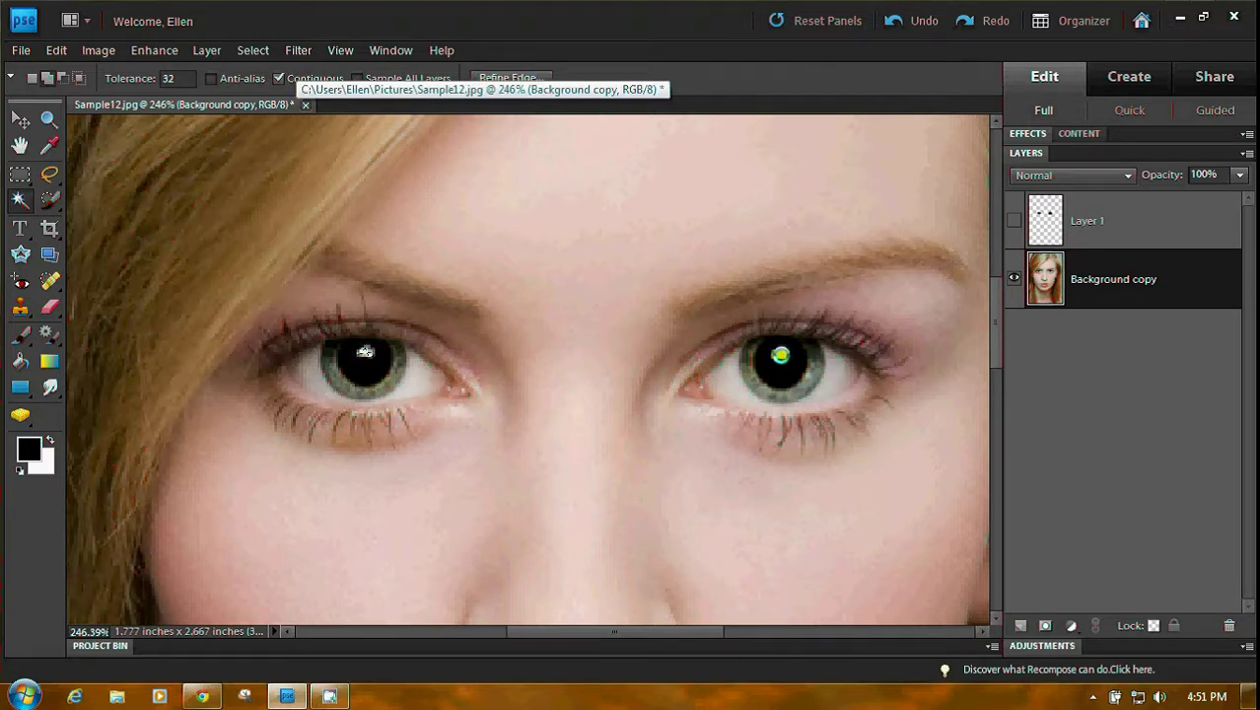
{"action": "left_click", "coordinate": [782, 355], "text": "shift"}
Zoom in to reselect the left catchlight precisely, then fit the whole portrait on screen.
{"action": "left_click", "coordinate": [49, 118]}
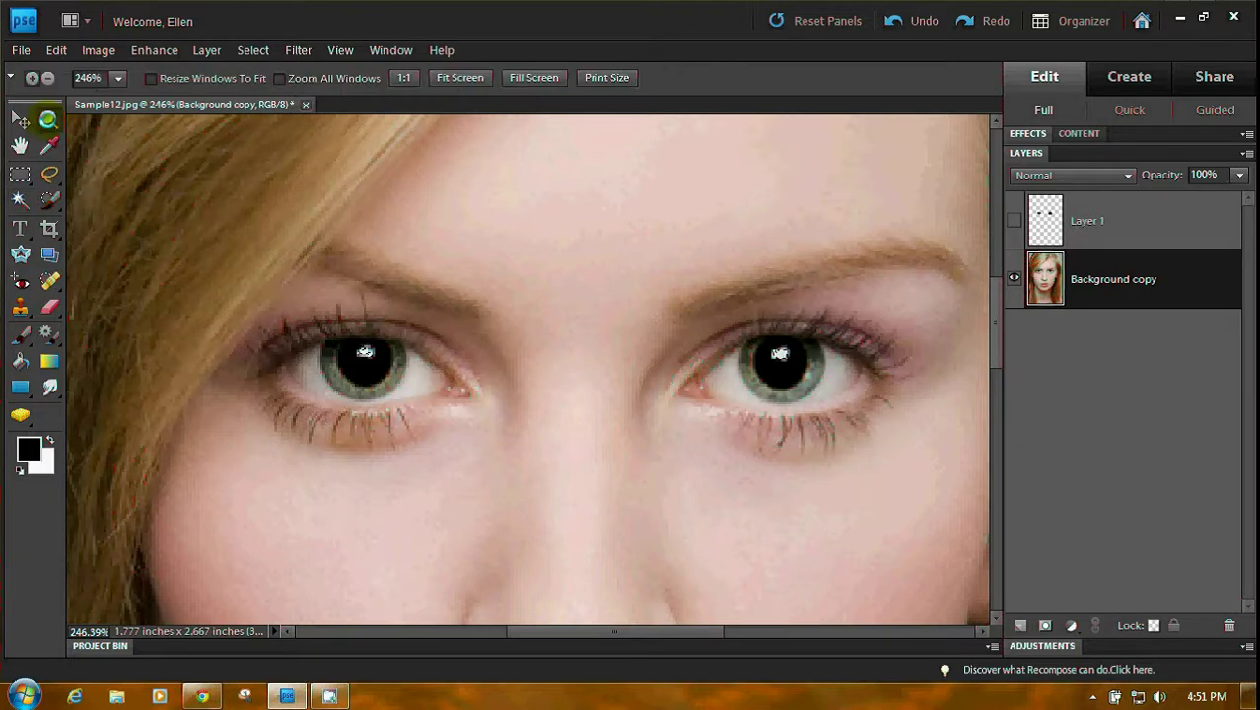
{"action": "left_click", "coordinate": [408, 367]}
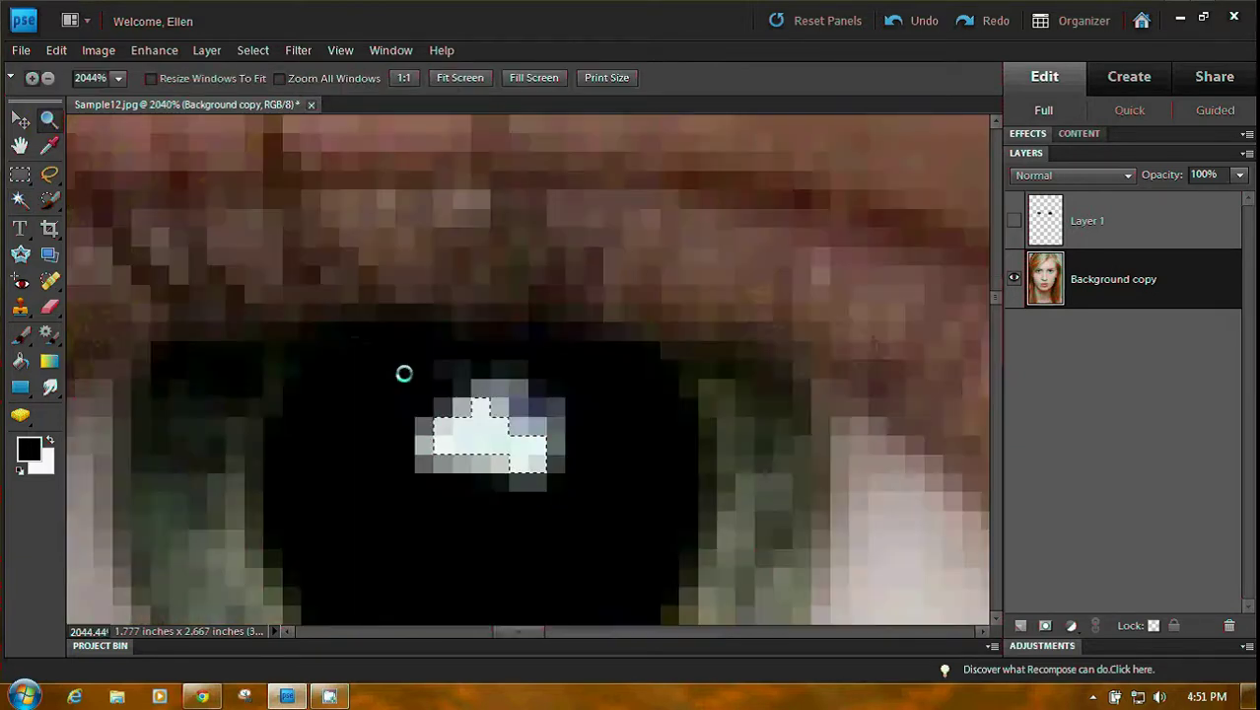
{"action": "left_click", "coordinate": [20, 198]}
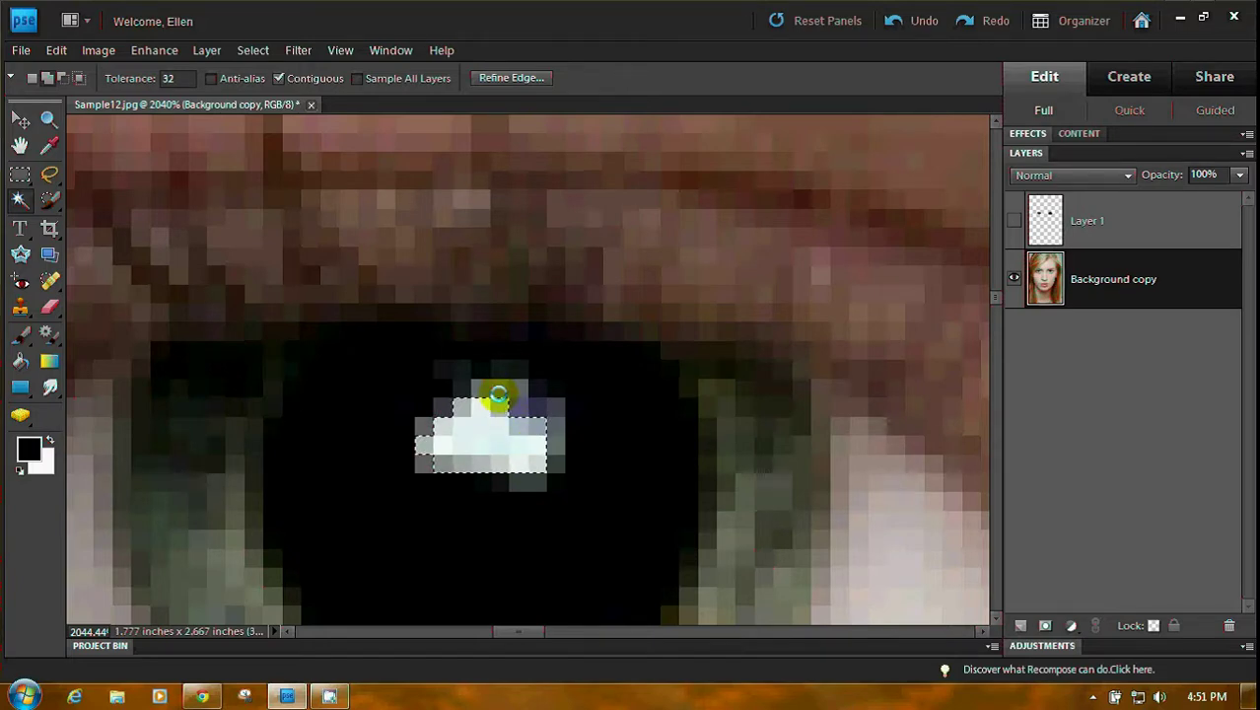
{"action": "left_click_drag", "start_coordinate": [518, 631], "coordinate": [701, 594]}
{"action": "left_click", "coordinate": [505, 424]}
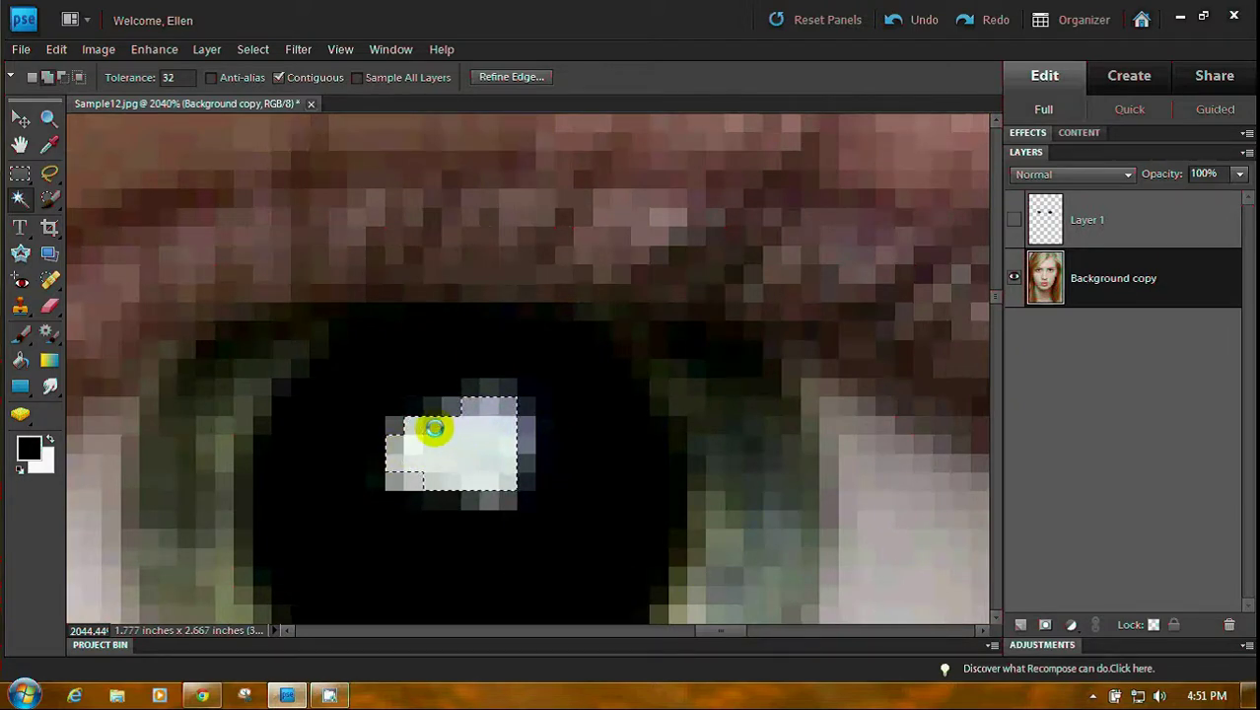
{"action": "left_click", "coordinate": [340, 49]}
{"action": "left_click", "coordinate": [382, 137]}
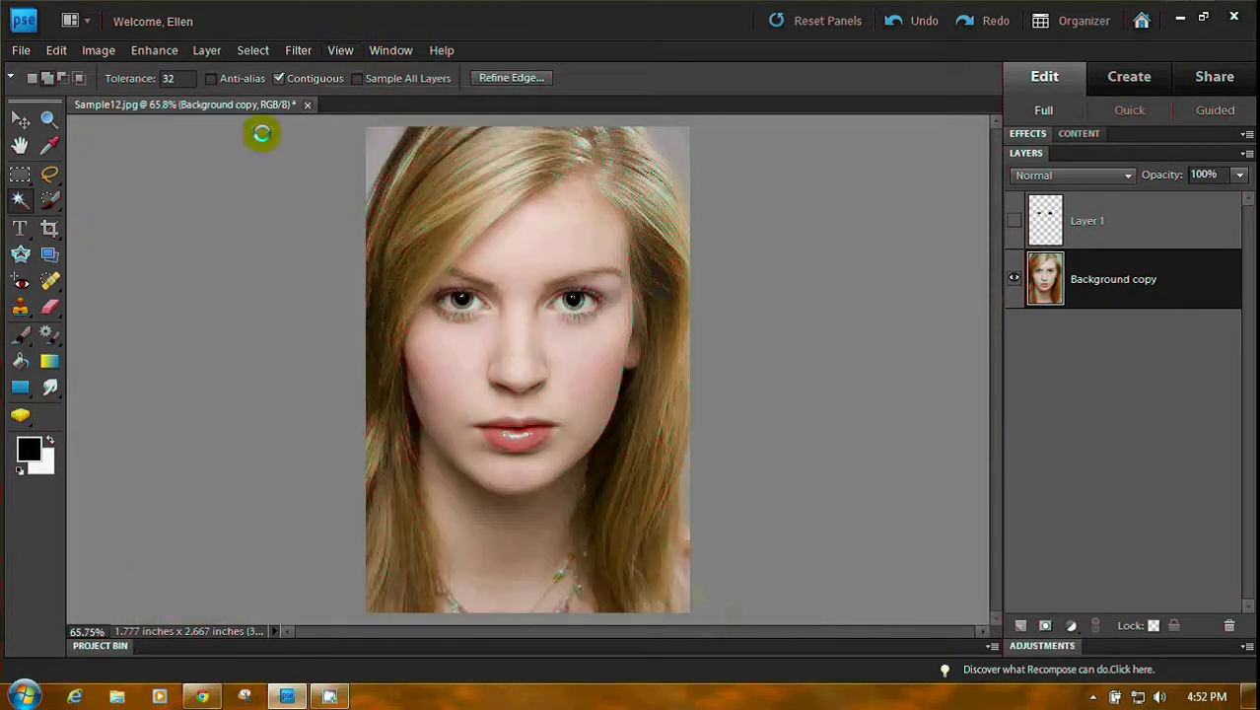
Zoom in on both eyes, copy the catchlights to Layer 2, and drag it above Layer 1.
{"action": "left_click", "coordinate": [43, 119]}
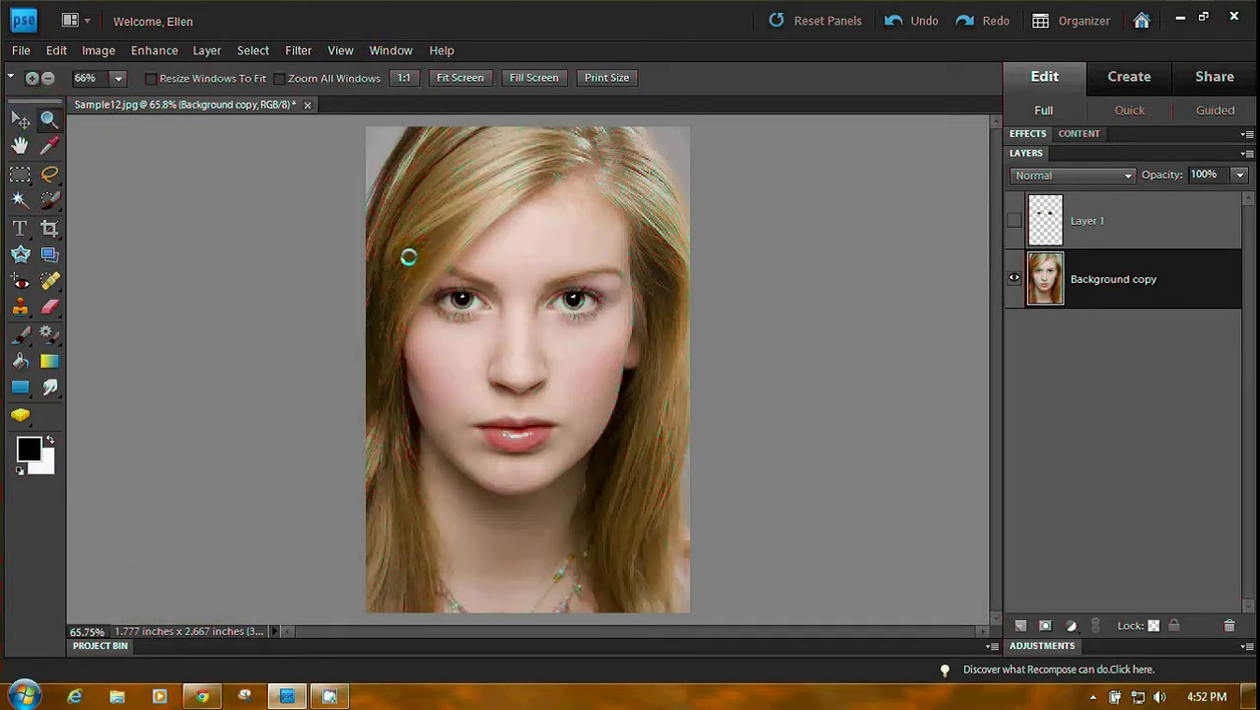
{"action": "left_click_drag", "start_coordinate": [408, 256], "coordinate": [615, 347]}
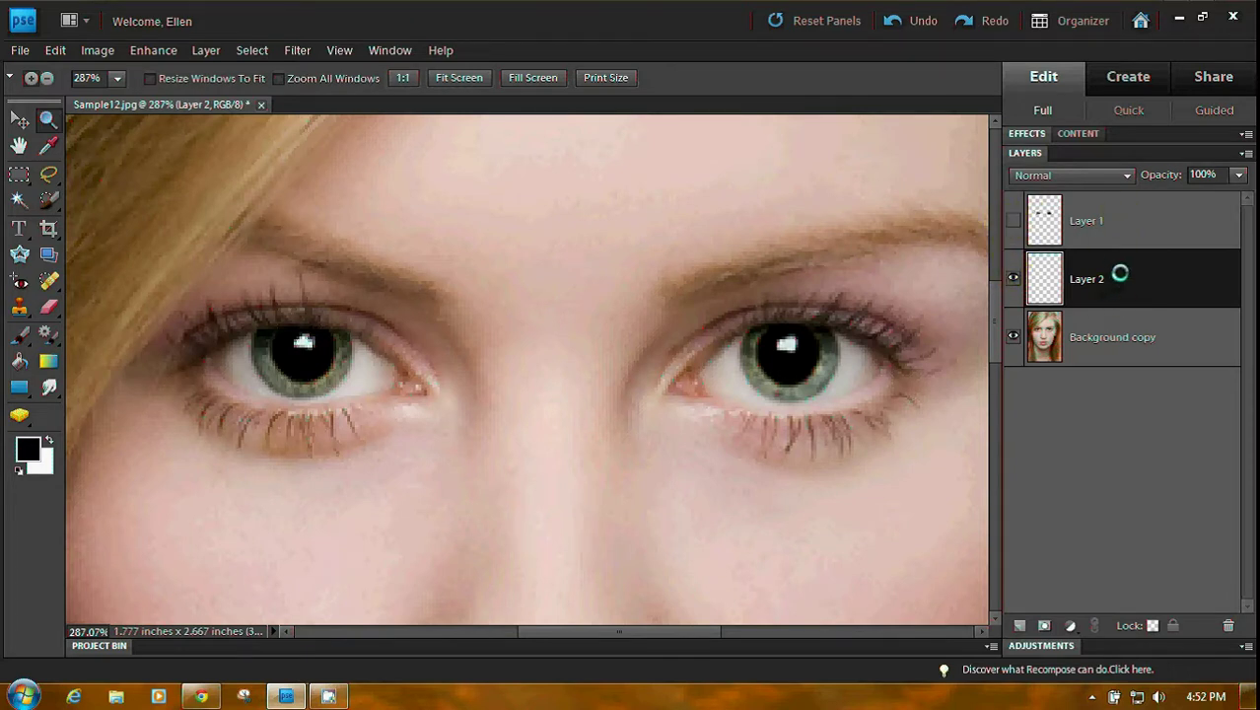
{"action": "left_click_drag", "start_coordinate": [1120, 273], "coordinate": [1138, 195]}
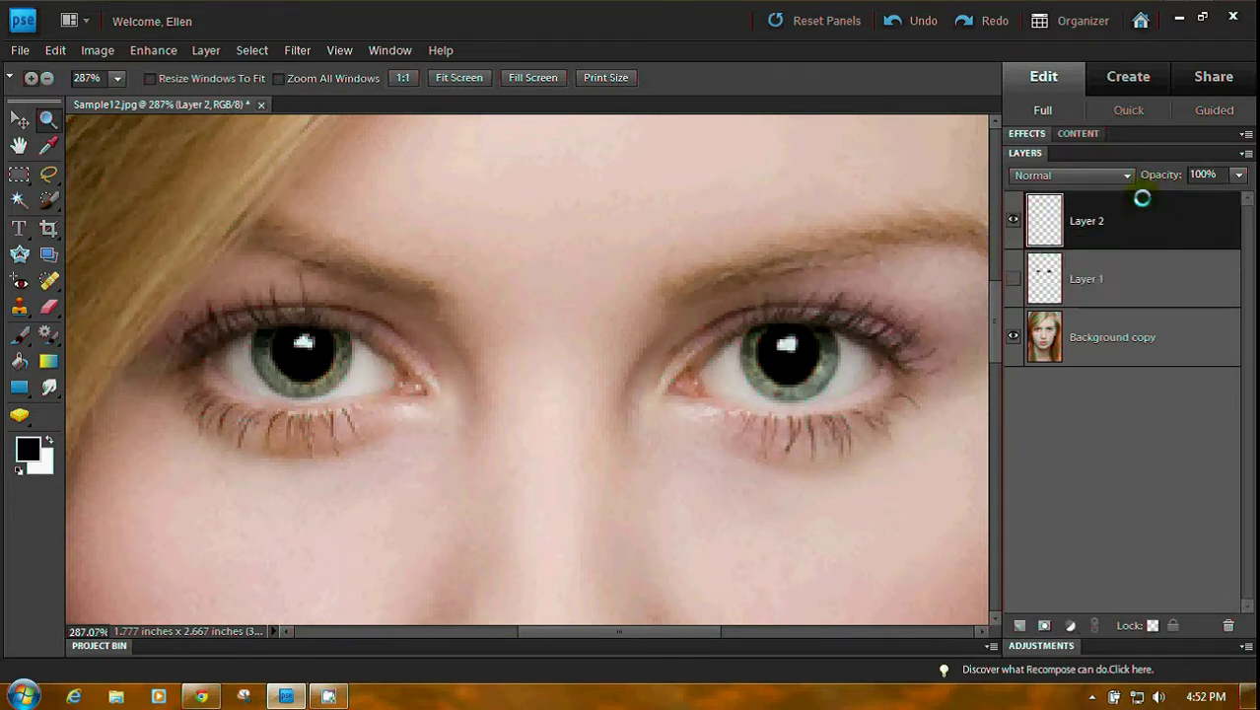
Make Layer 1 visible again and set it as the active layer.
{"action": "left_click", "coordinate": [1015, 279]}
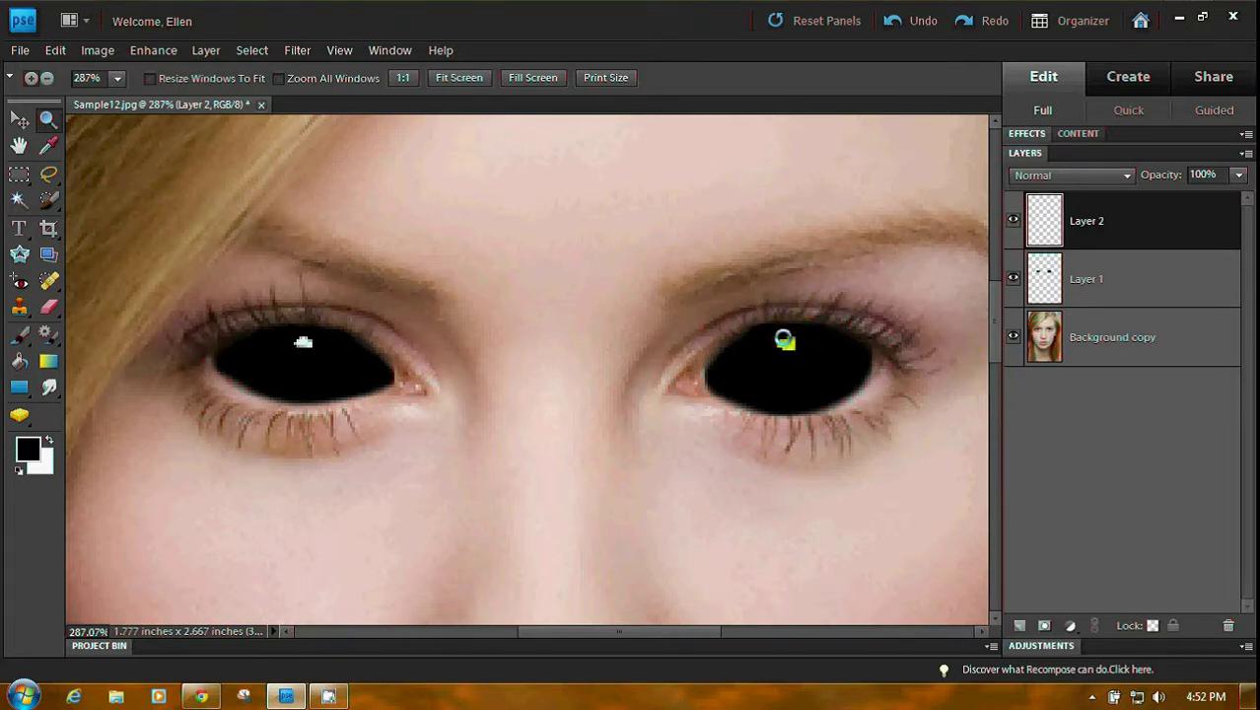
{"action": "left_click", "coordinate": [1093, 278]}
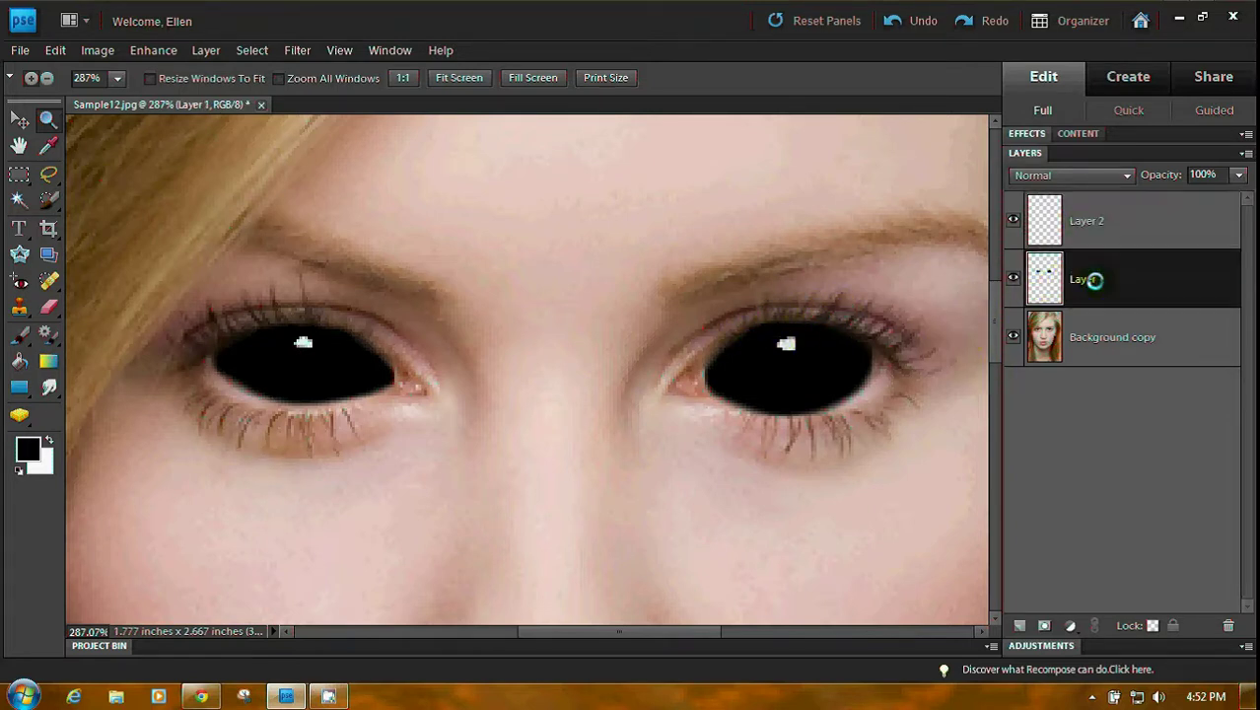
Erase stray black along both upper lids with a 15 px eraser.
{"action": "left_click", "coordinate": [50, 306]}
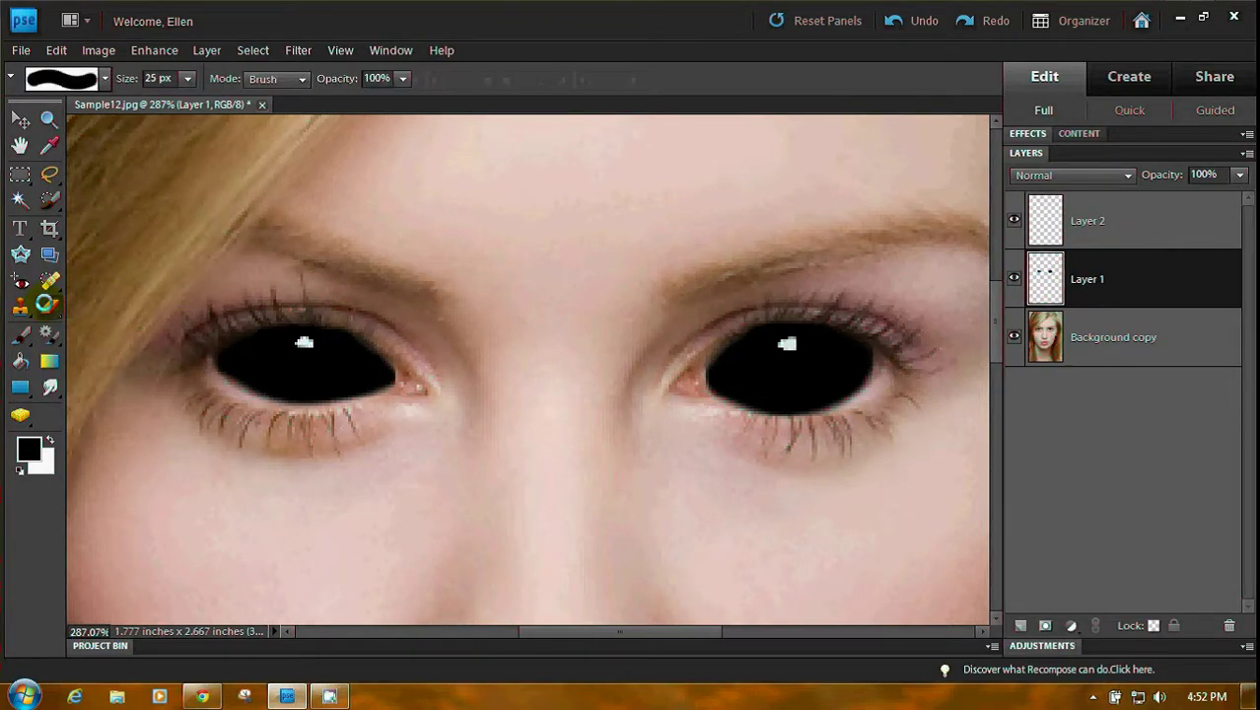
{"action": "left_click", "coordinate": [186, 78]}
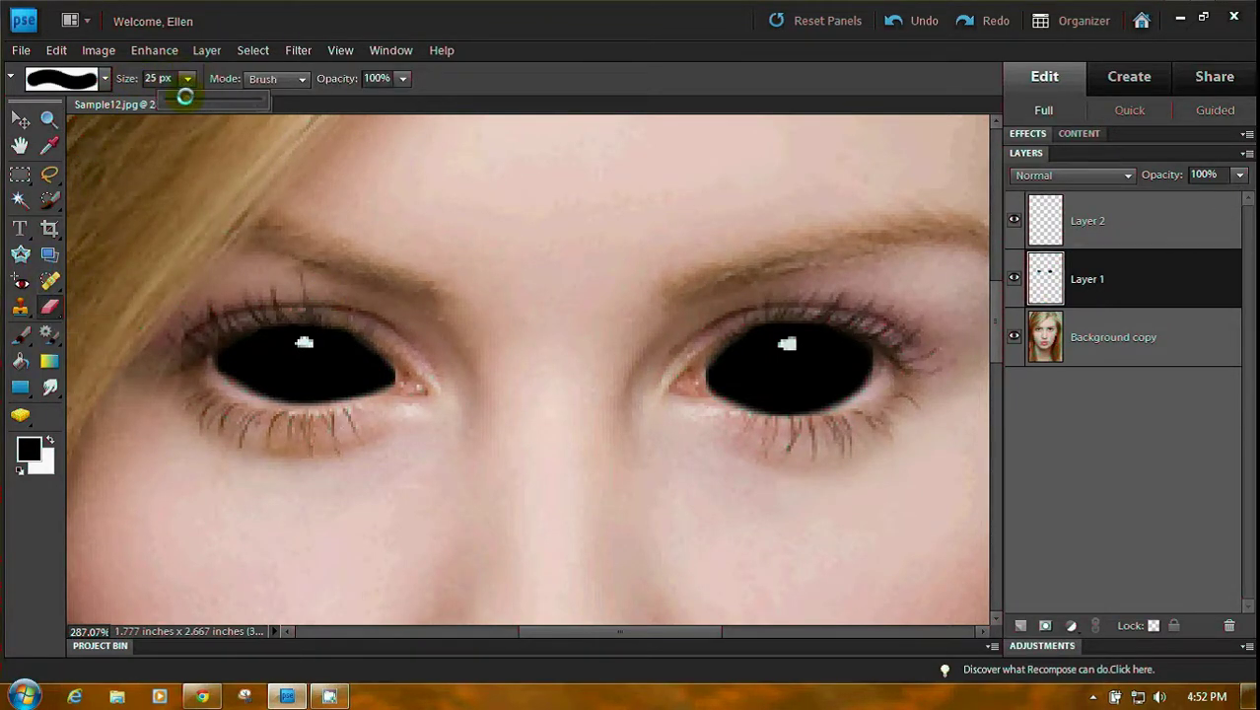
{"action": "left_click_drag", "start_coordinate": [186, 93], "coordinate": [176, 99]}
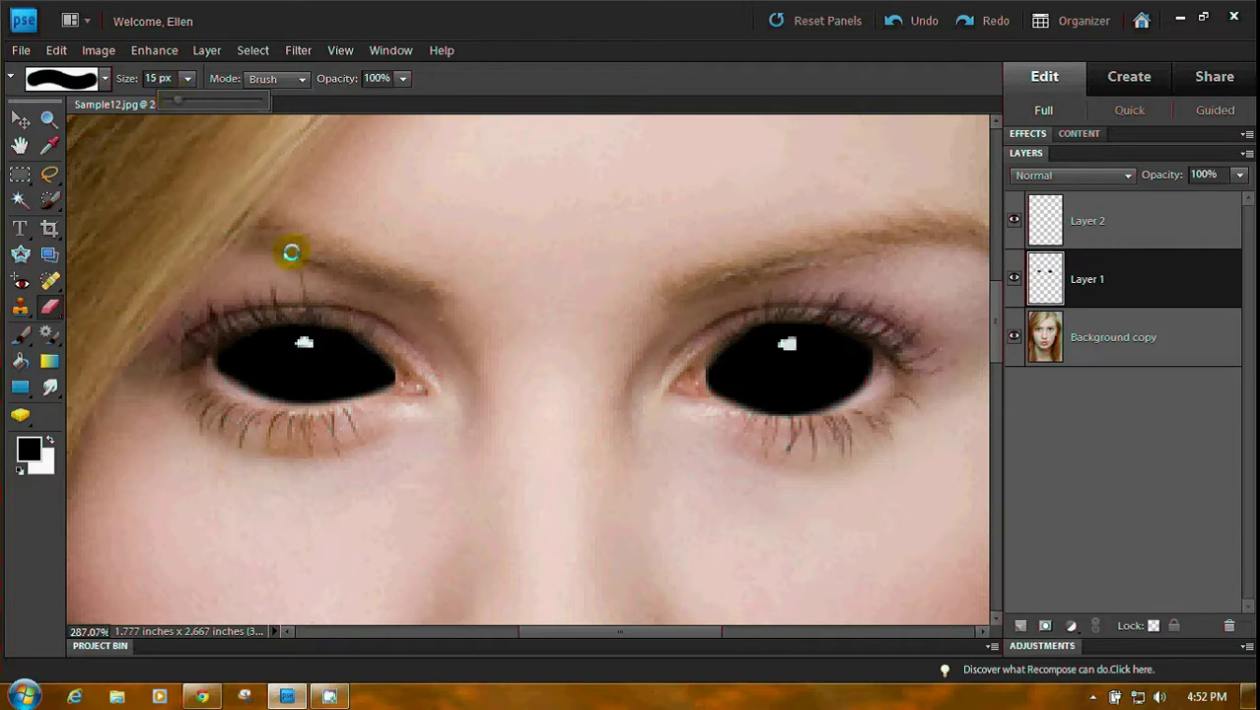
{"action": "mouse_move", "coordinate": [363, 315]}
{"action": "left_mouse_down"}
{"action": "mouse_move", "coordinate": [298, 300]}
{"action": "mouse_move", "coordinate": [239, 315]}
{"action": "mouse_move", "coordinate": [273, 298]}
{"action": "mouse_move", "coordinate": [238, 316]}
{"action": "mouse_move", "coordinate": [278, 298]}
{"action": "mouse_move", "coordinate": [414, 313]}
{"action": "left_mouse_up"}
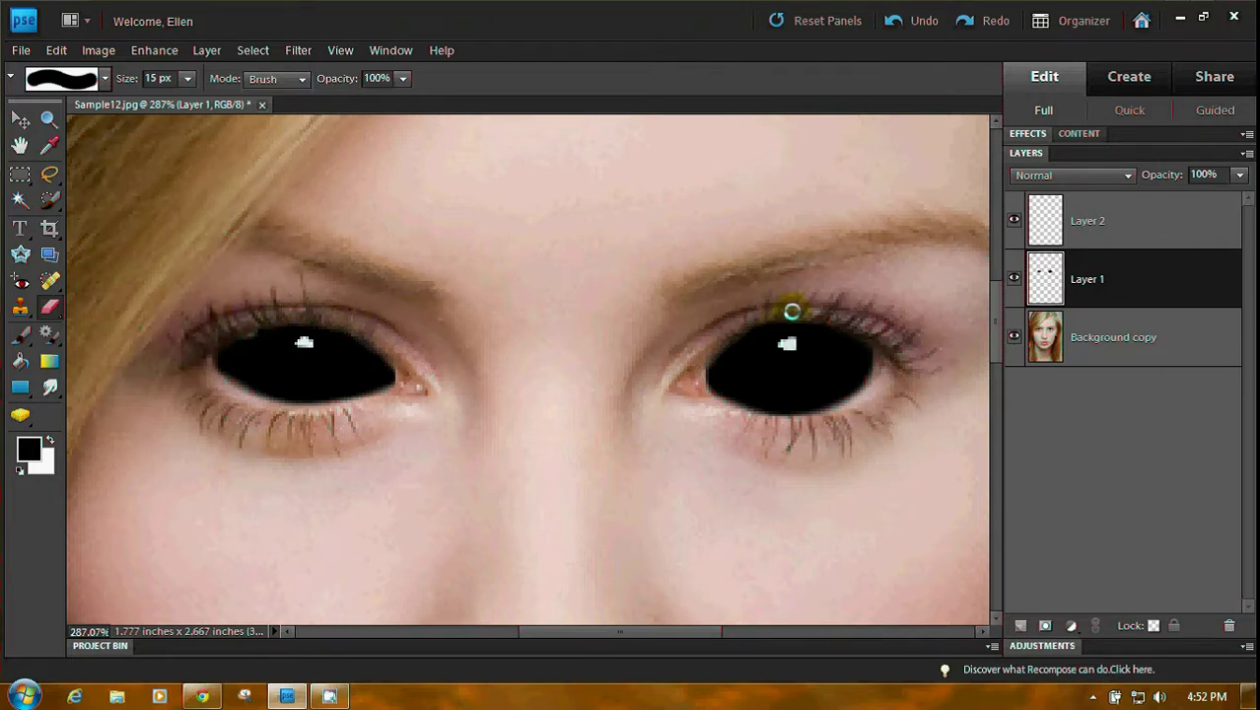
{"action": "mouse_move", "coordinate": [790, 310]}
{"action": "left_mouse_down"}
{"action": "mouse_move", "coordinate": [813, 303]}
{"action": "mouse_move", "coordinate": [756, 308]}
{"action": "left_mouse_up"}
{"action": "left_click_drag", "start_coordinate": [738, 315], "coordinate": [751, 293]}
Reduce the eraser to 11 px and erase along the left upper eyelid.
{"action": "left_click", "coordinate": [188, 78]}
{"action": "left_click_drag", "start_coordinate": [189, 93], "coordinate": [182, 99]}
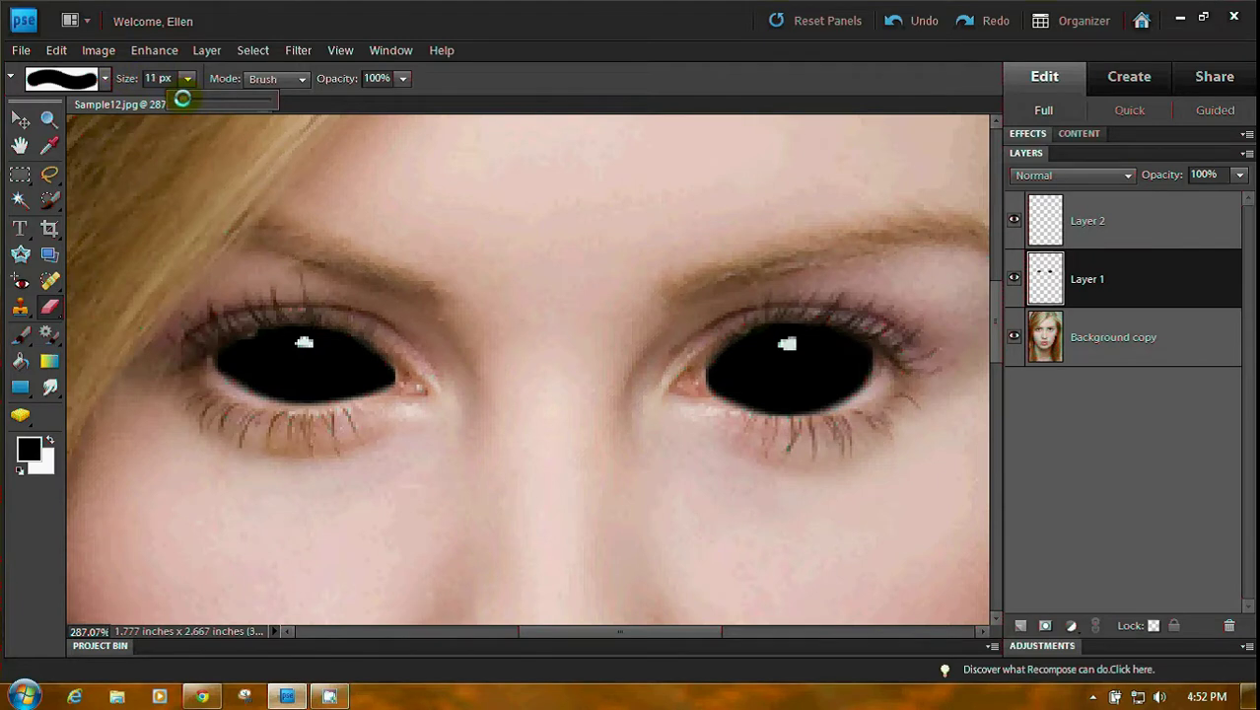
{"action": "left_click", "coordinate": [327, 84]}
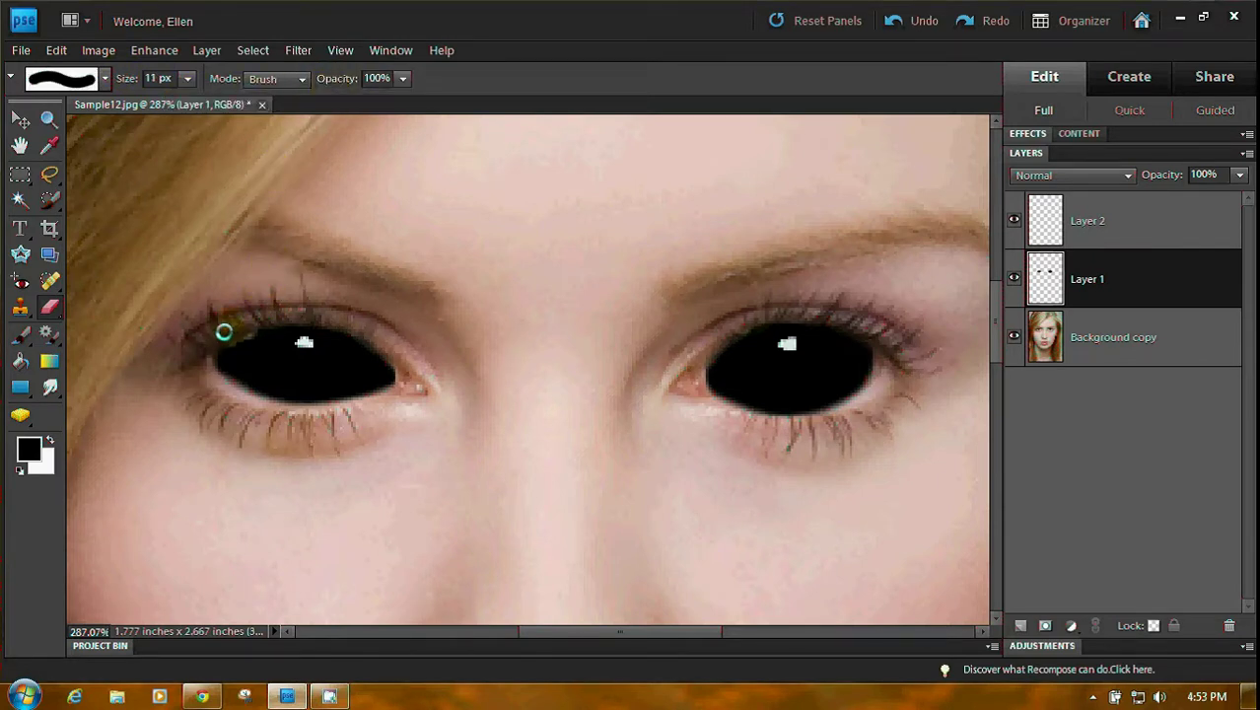
{"action": "mouse_move", "coordinate": [232, 296]}
{"action": "left_mouse_down"}
{"action": "mouse_move", "coordinate": [263, 293]}
{"action": "mouse_move", "coordinate": [256, 313]}
{"action": "mouse_move", "coordinate": [323, 296]}
{"action": "left_mouse_up"}
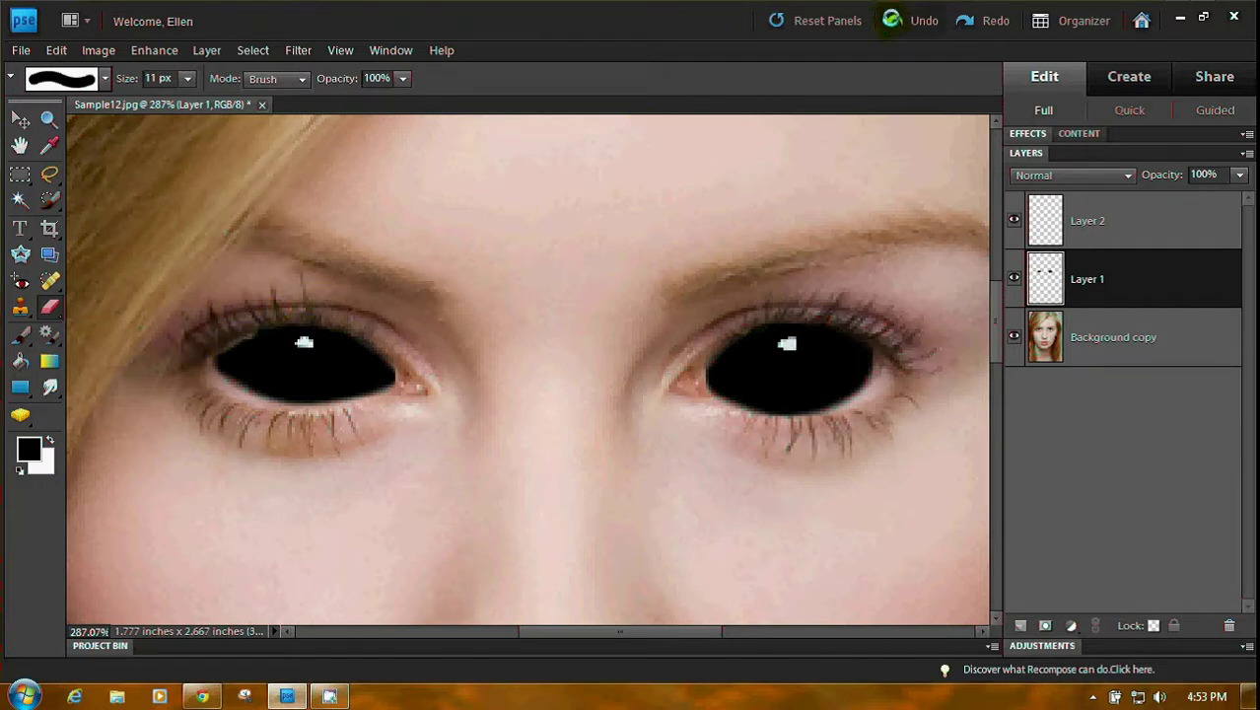
Undo the last eraser stroke and erase along the left eyelid on Layer 2.
{"action": "left_click", "coordinate": [891, 20]}
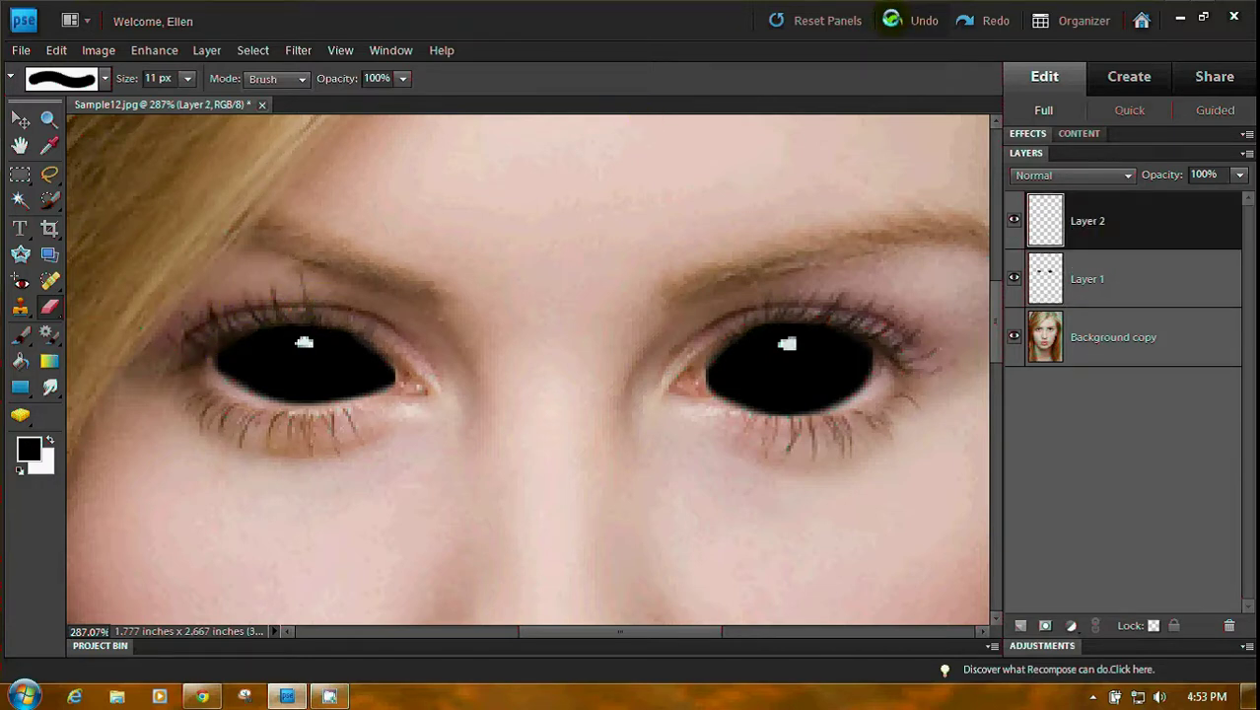
{"action": "mouse_move", "coordinate": [486, 399]}
{"action": "left_mouse_down"}
{"action": "mouse_move", "coordinate": [401, 321]}
{"action": "mouse_move", "coordinate": [278, 307]}
{"action": "mouse_move", "coordinate": [208, 336]}
{"action": "mouse_move", "coordinate": [416, 281]}
{"action": "mouse_move", "coordinate": [902, 315]}
{"action": "mouse_move", "coordinate": [944, 302]}
{"action": "mouse_move", "coordinate": [851, 548]}
{"action": "mouse_move", "coordinate": [880, 514]}
{"action": "mouse_move", "coordinate": [881, 479]}
{"action": "left_mouse_up"}
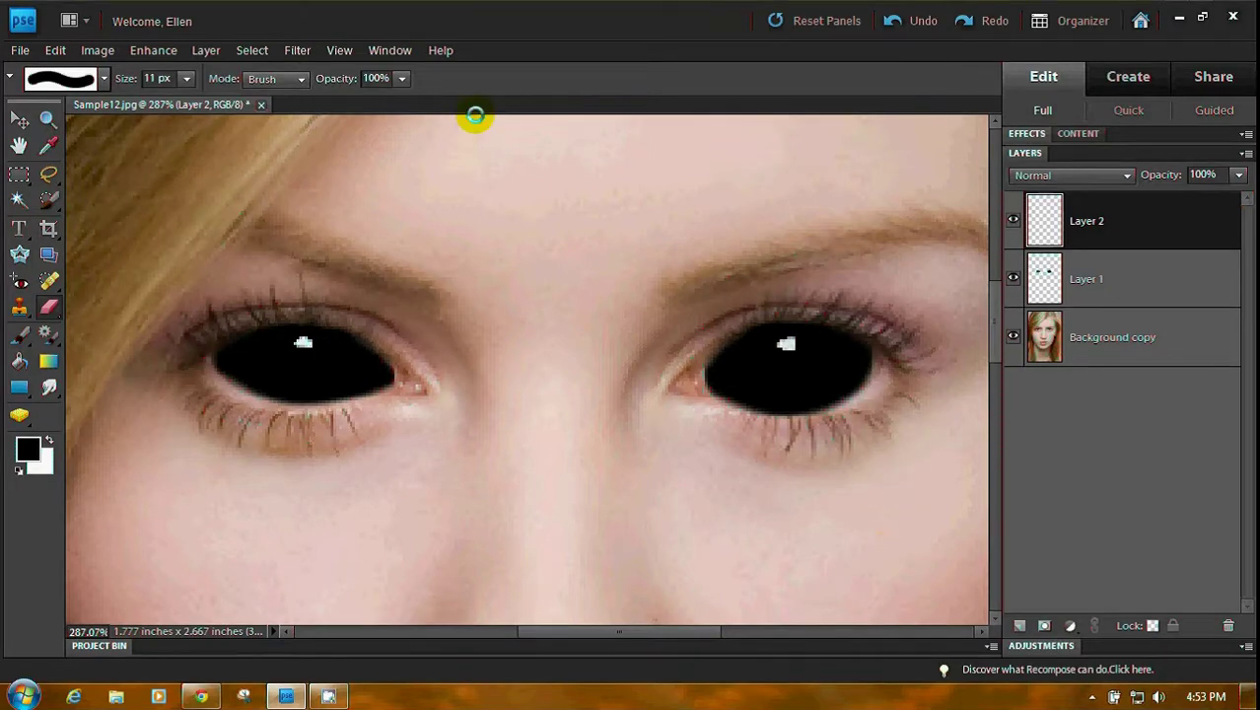
{"action": "left_click", "coordinate": [339, 49]}
Apply View > Fit on Screen to show the entire portrait.
{"action": "left_click", "coordinate": [379, 137]}
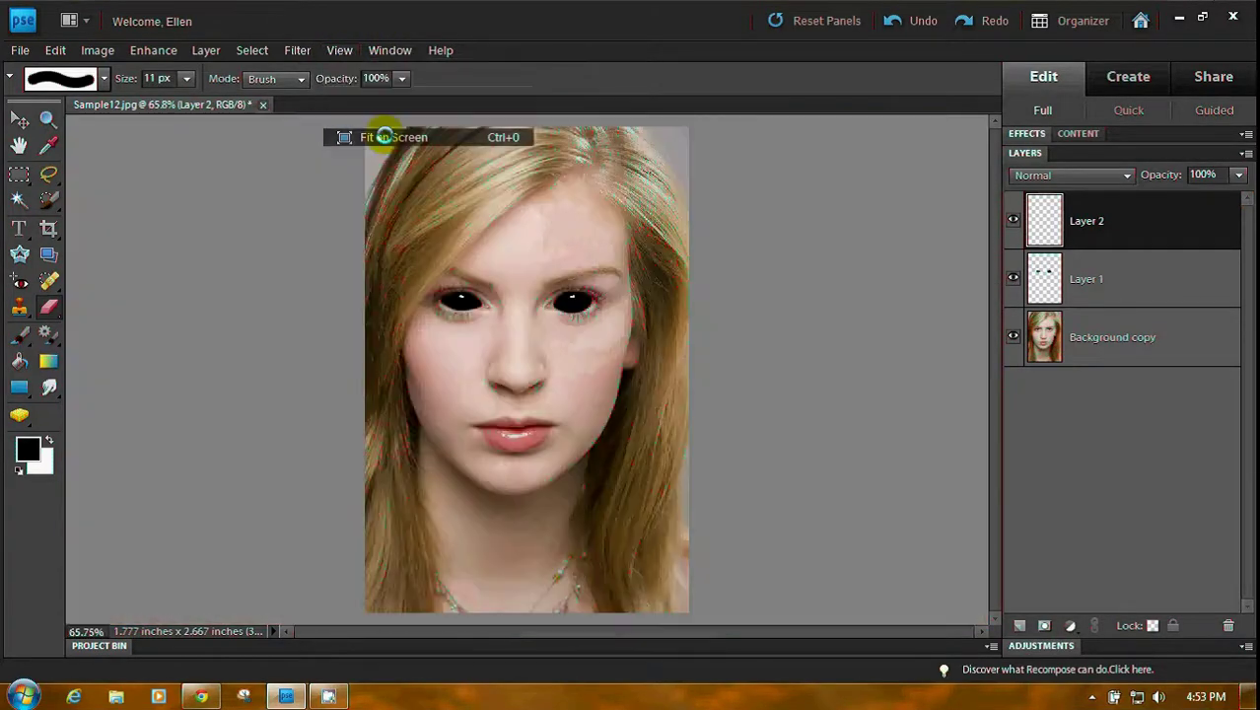